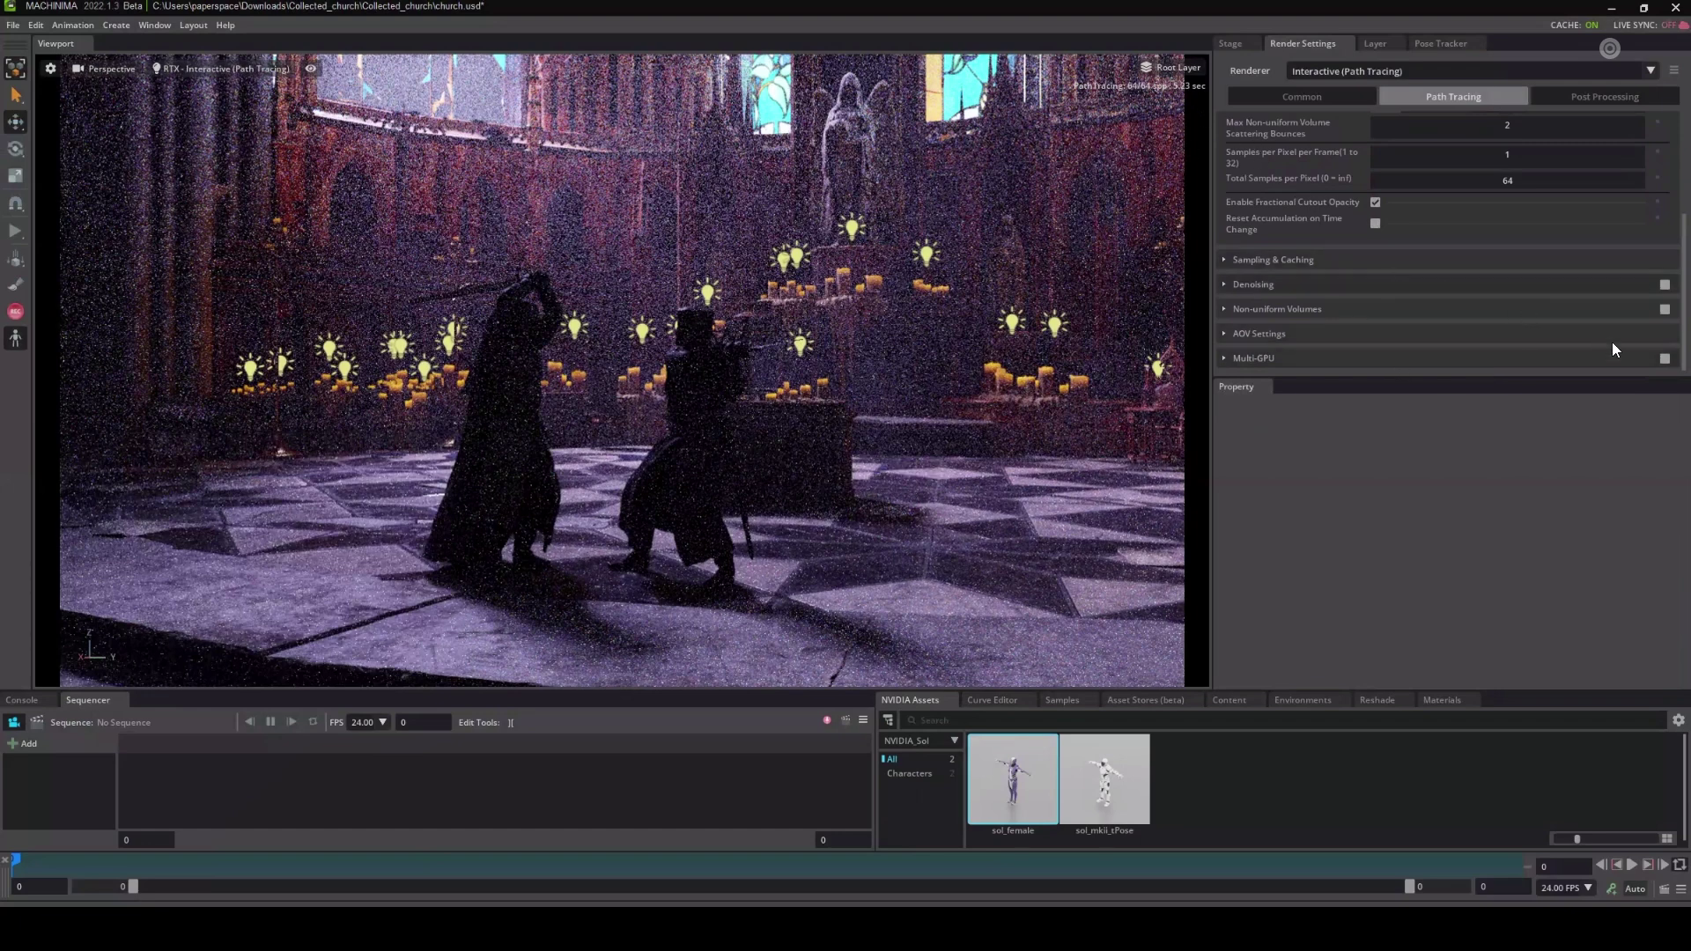
Tick the Multi-GPU checkbox in Path Tracing render settings for the cathedral knights scene.
{"action": "left_click", "coordinate": [1665, 358]}
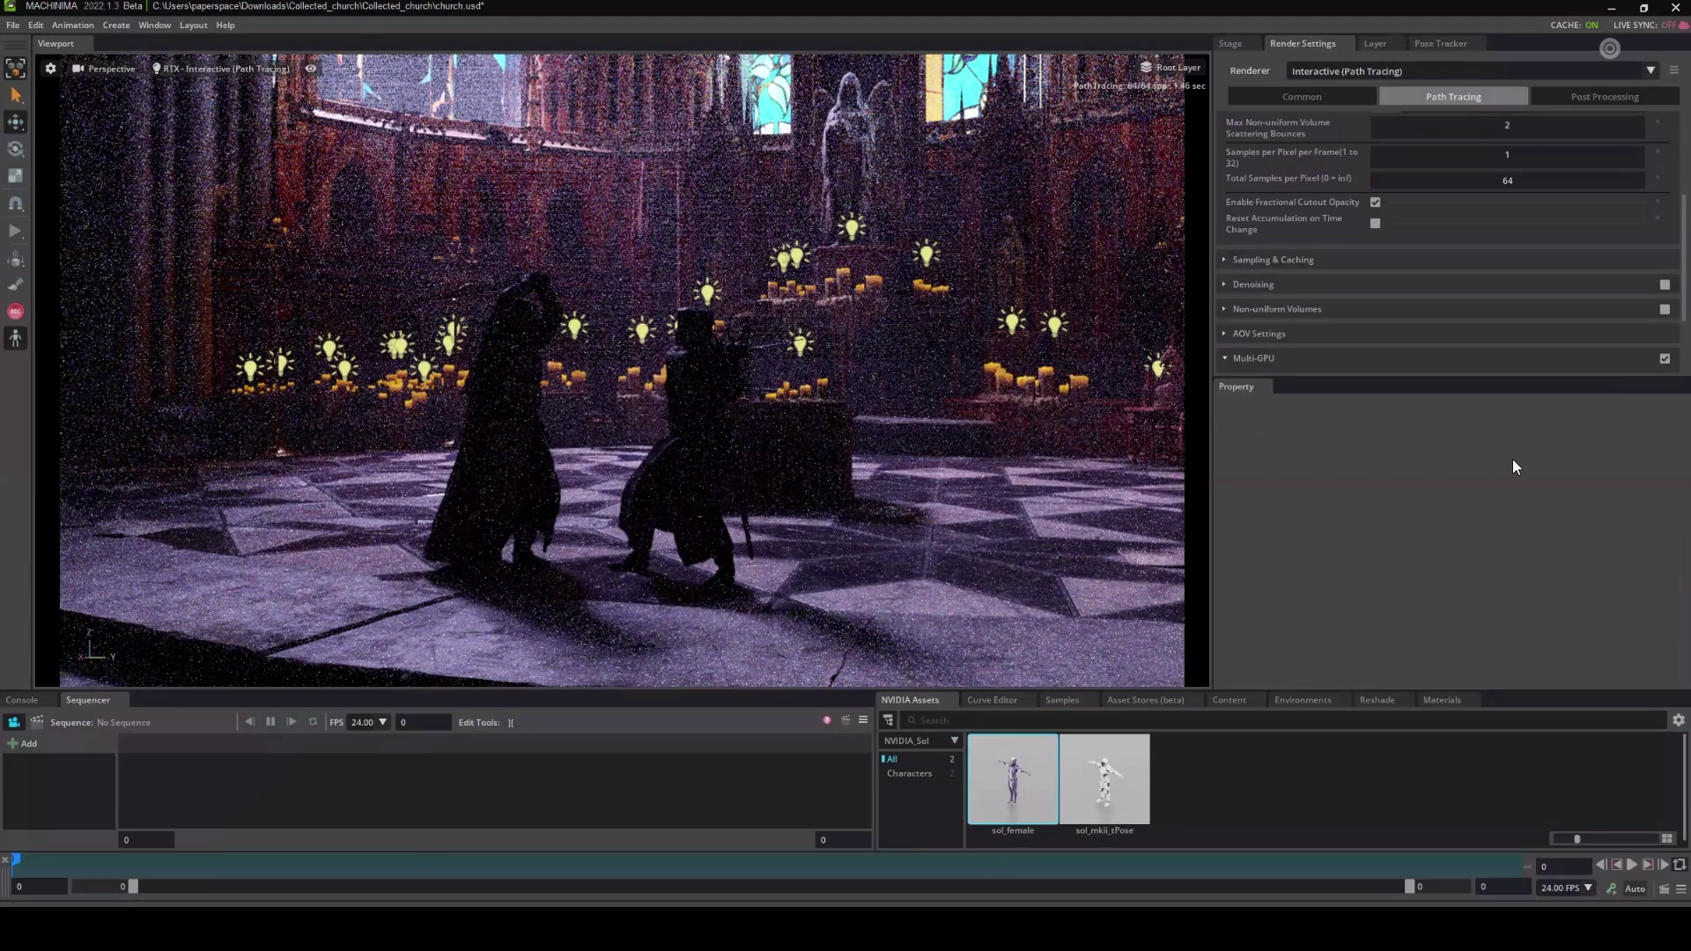
Change Total Samples per Pixel from 64 to 1024 in the Path Tracing settings.
{"action": "scroll", "coordinate": [1427, 288], "scroll_direction": "up", "scroll_amount": 1}
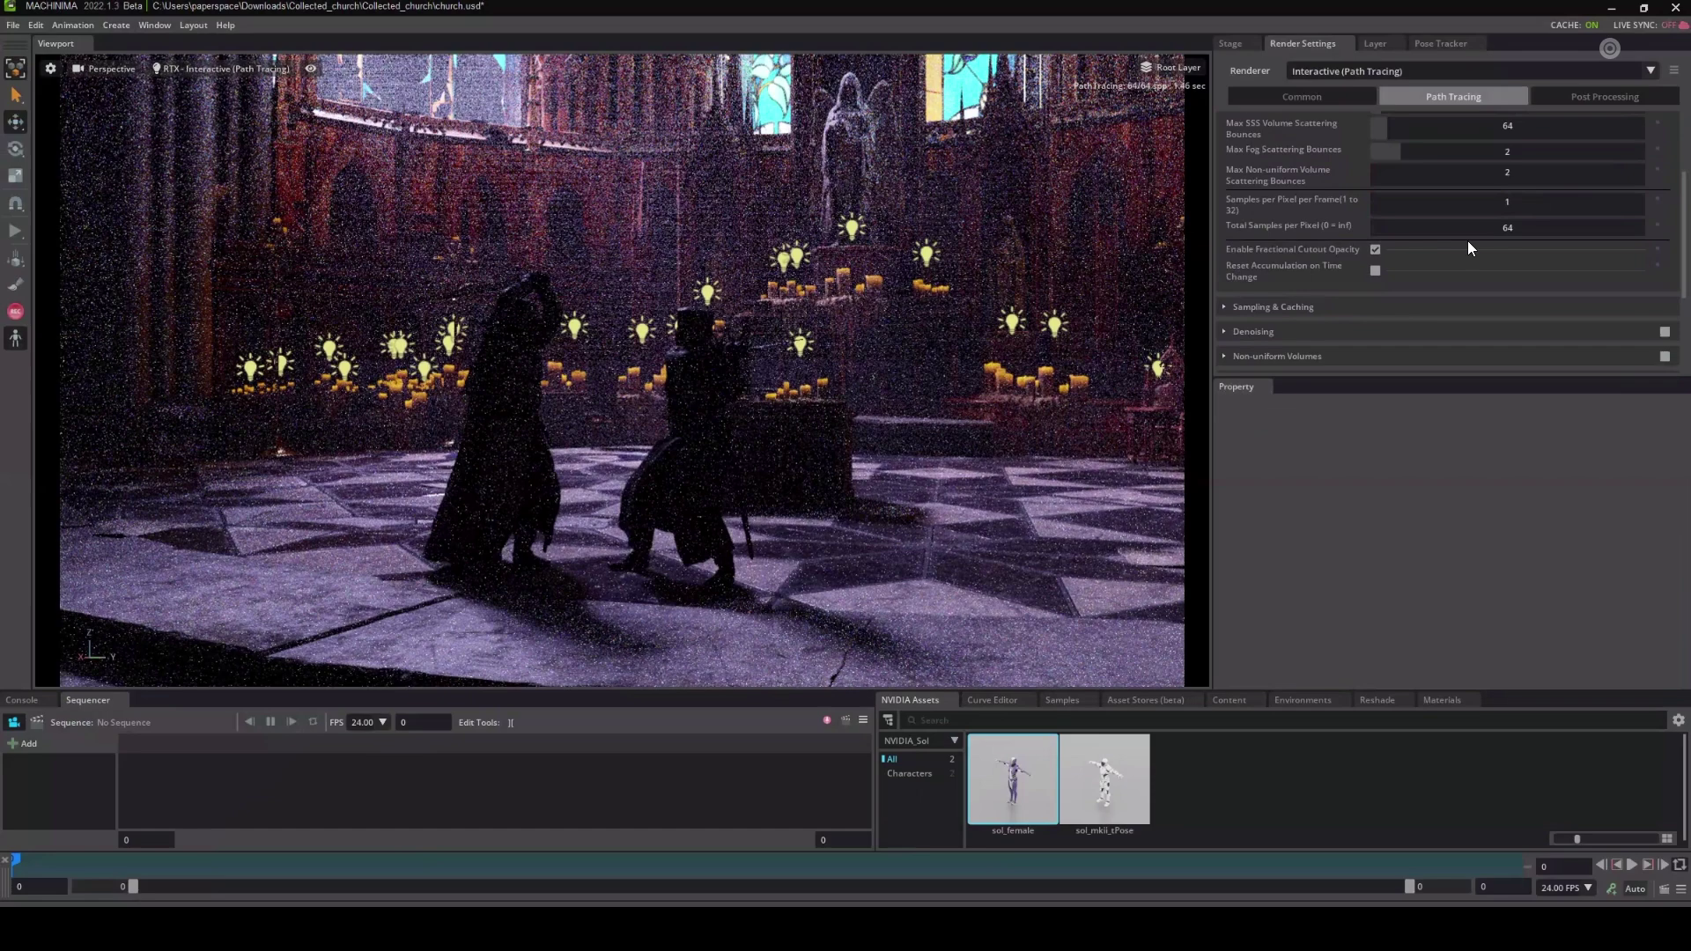
{"action": "double_click", "coordinate": [1537, 226]}
{"action": "type", "text": "1024"}
{"action": "key", "text": "Return"}
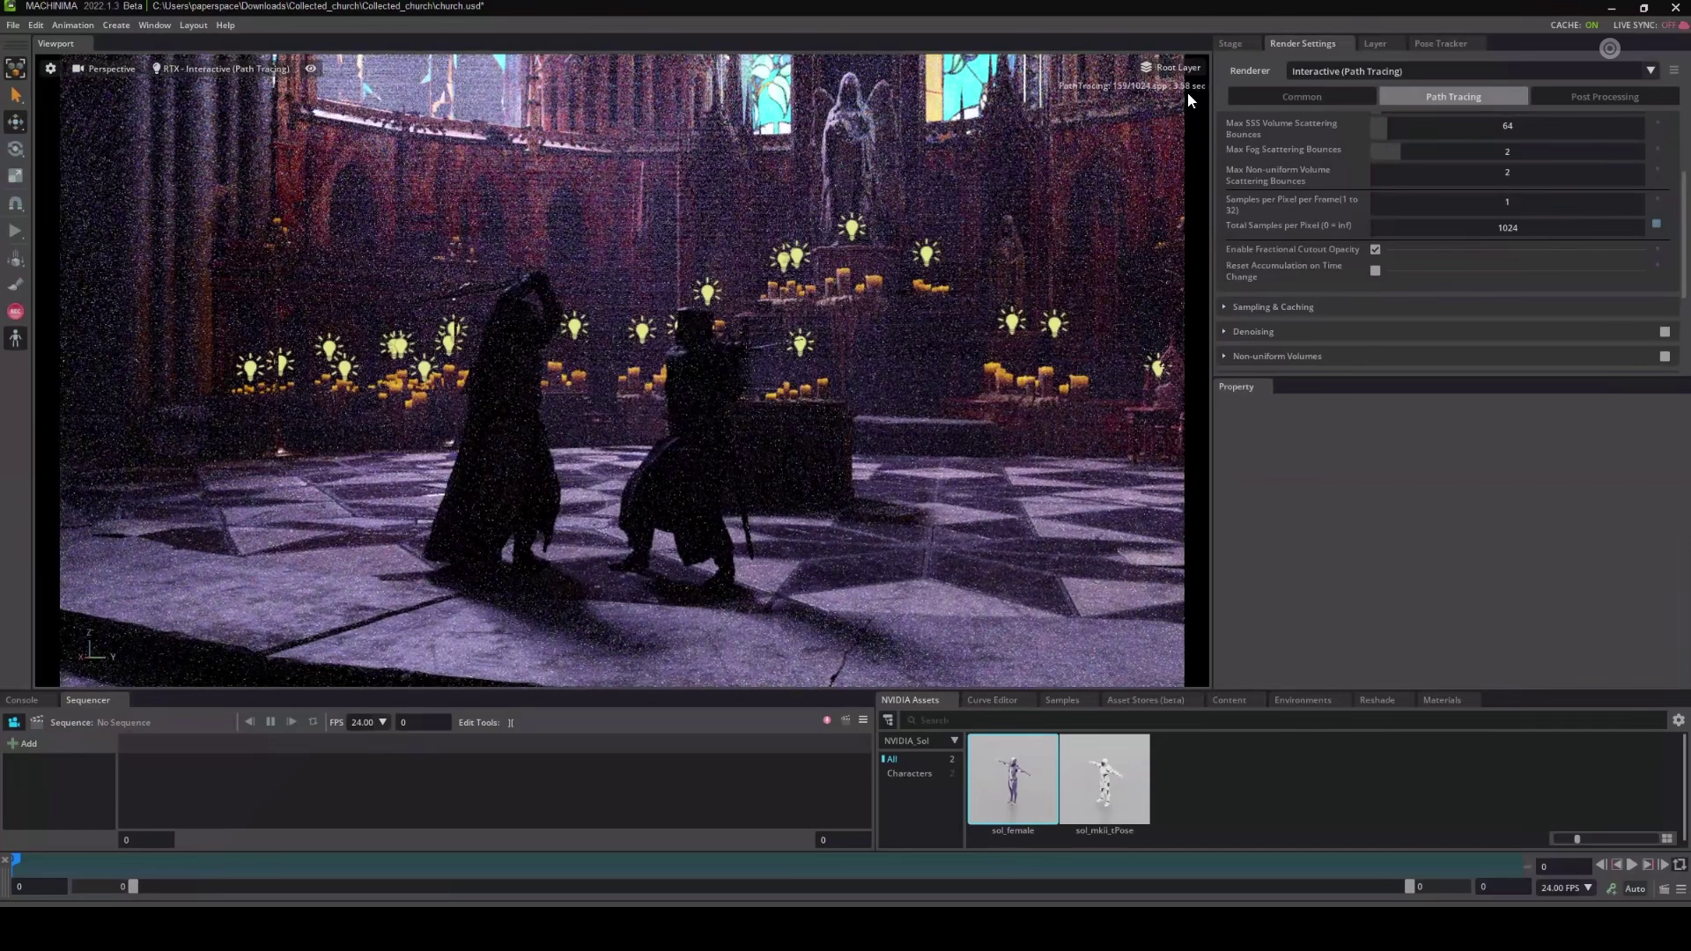
{"action": "scroll", "coordinate": [1524, 299], "scroll_direction": "down", "scroll_amount": 3}
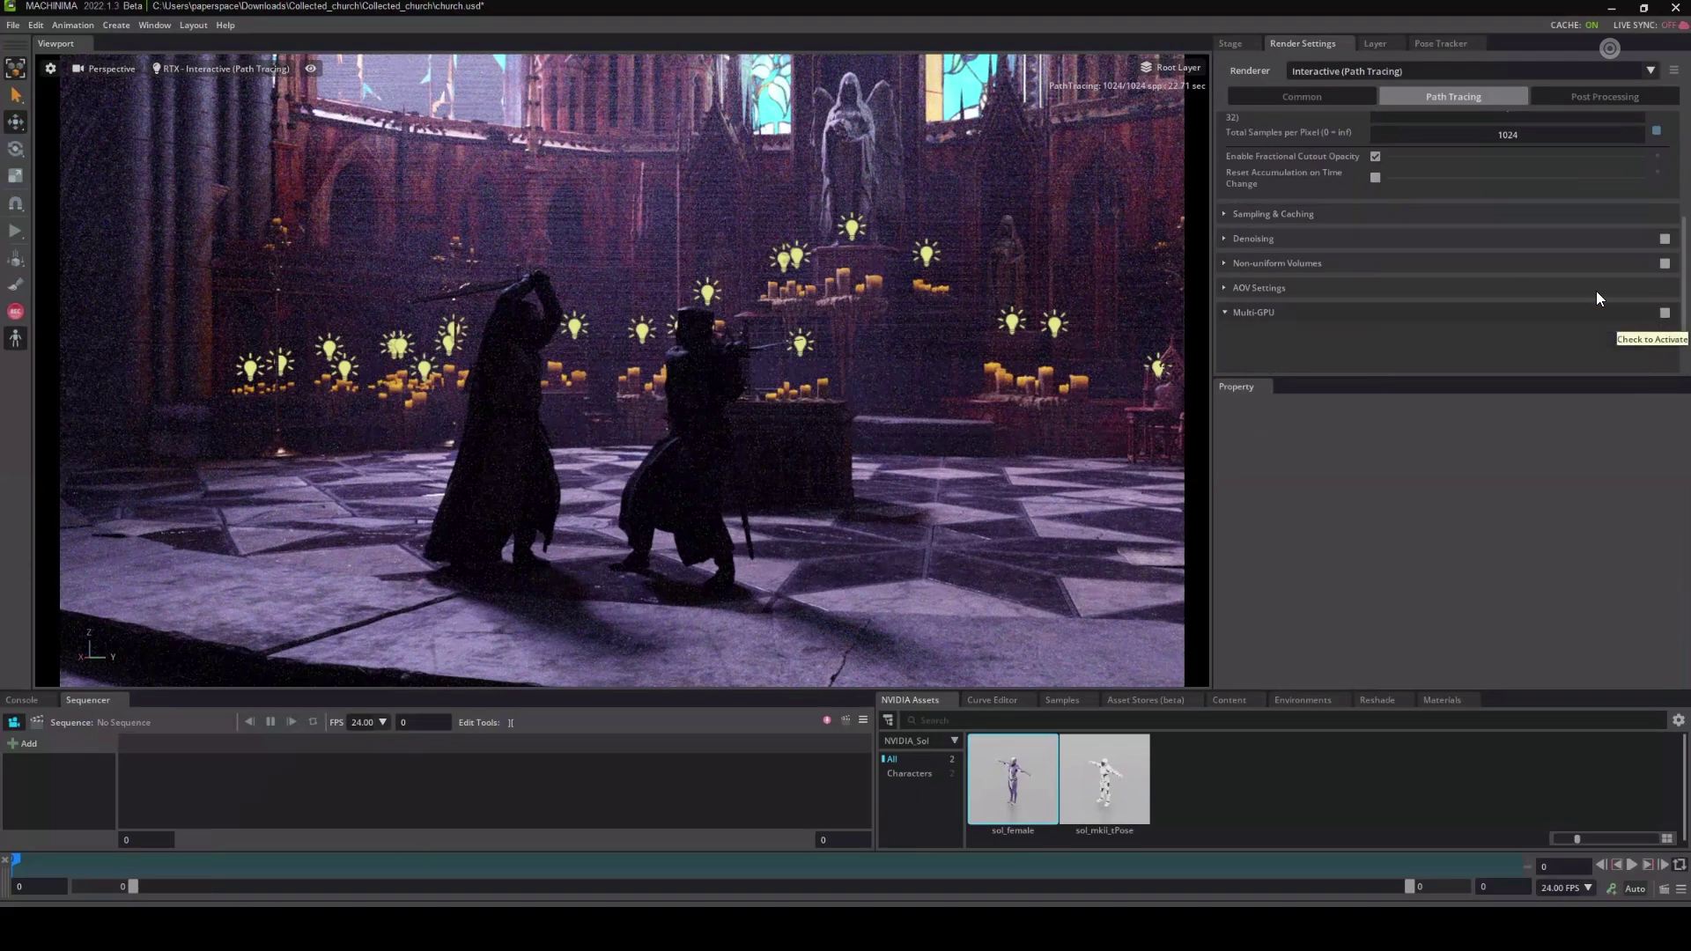
Untick Multi-GPU so path tracing renders on a single GPU.
{"action": "left_click", "coordinate": [1665, 313]}
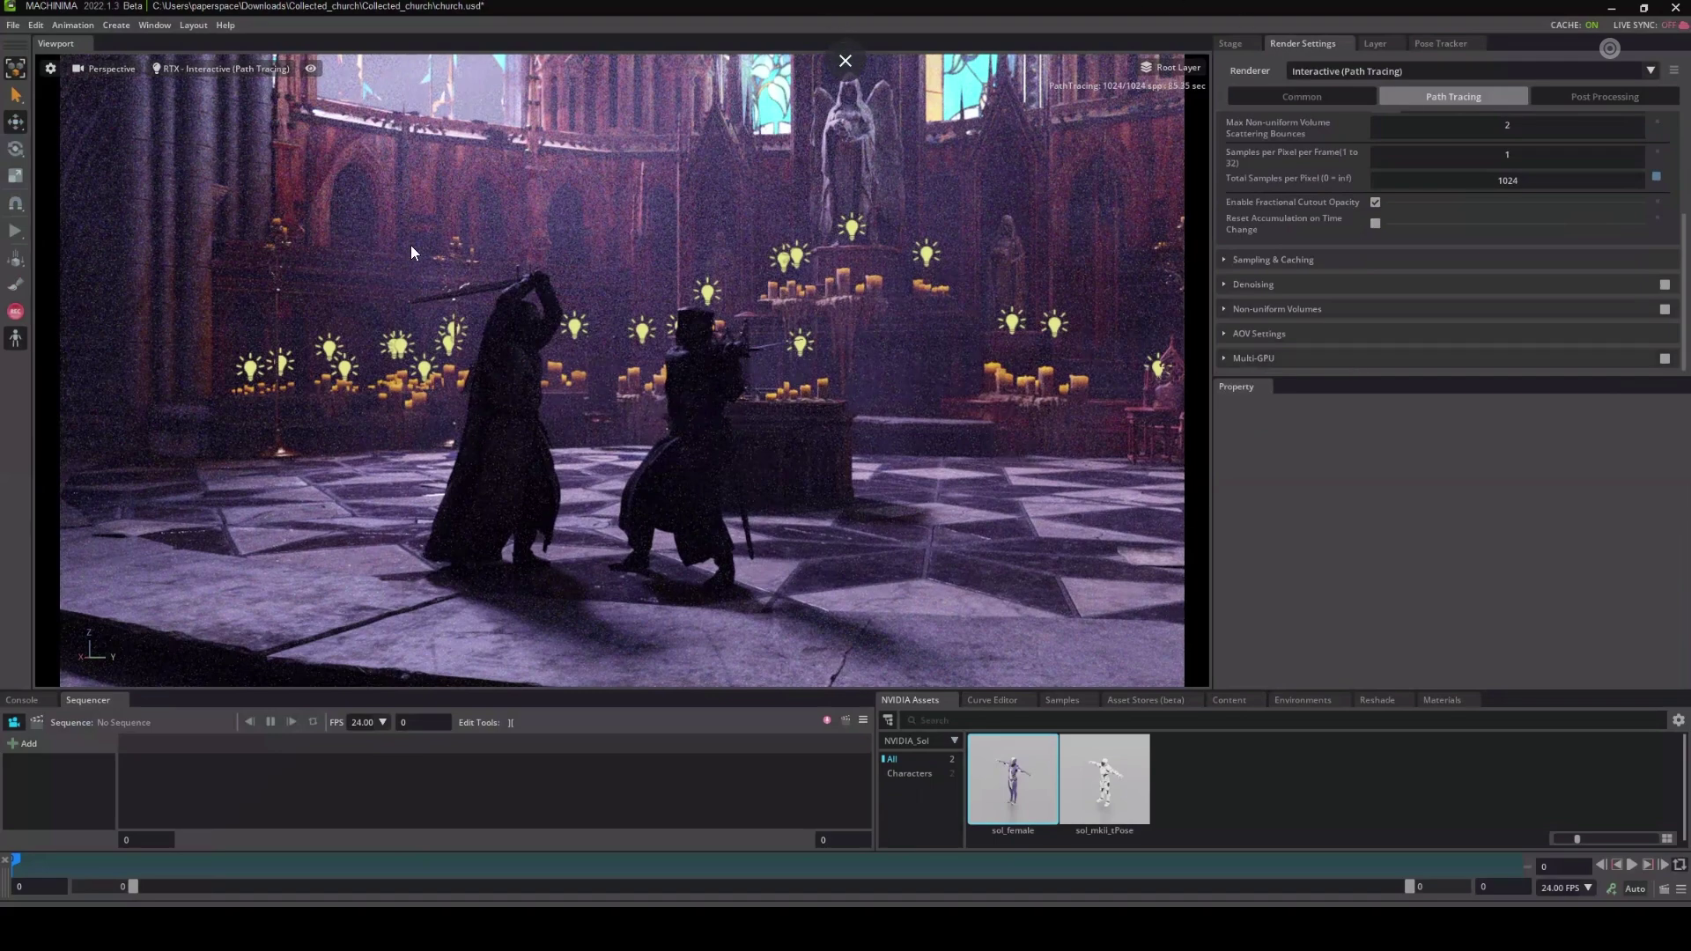
Hide the light icons in the viewport through Show By Type.
{"action": "left_click", "coordinate": [310, 68]}
{"action": "mouse_move", "coordinate": [343, 103]}
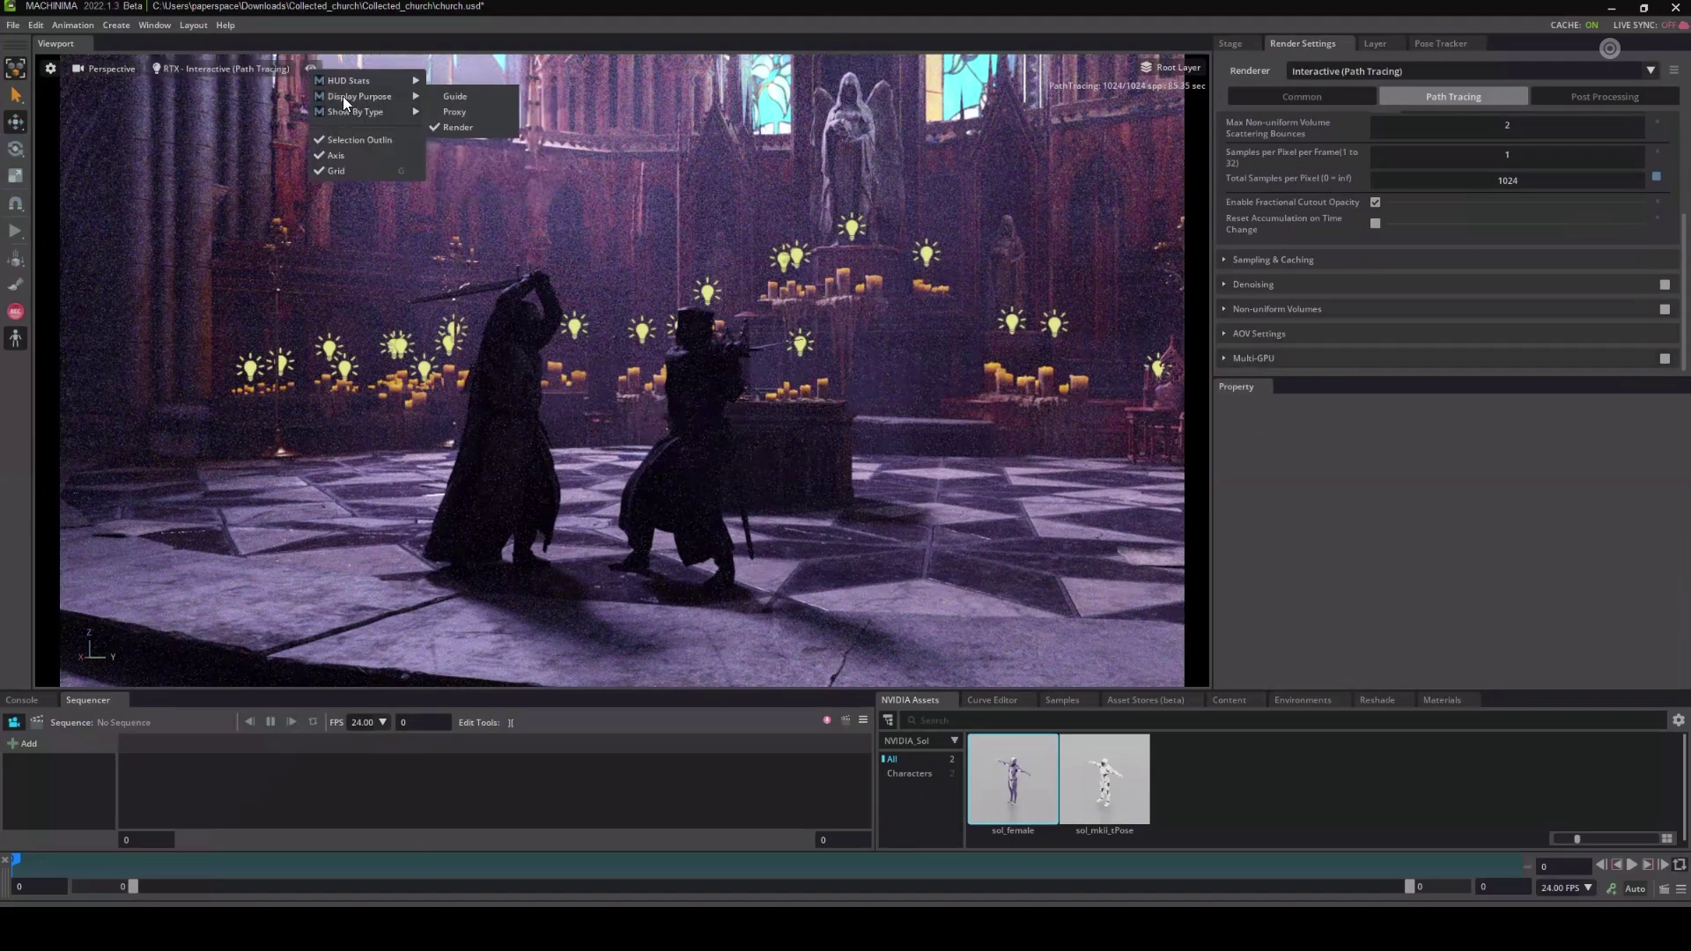
{"action": "left_click", "coordinate": [457, 129]}
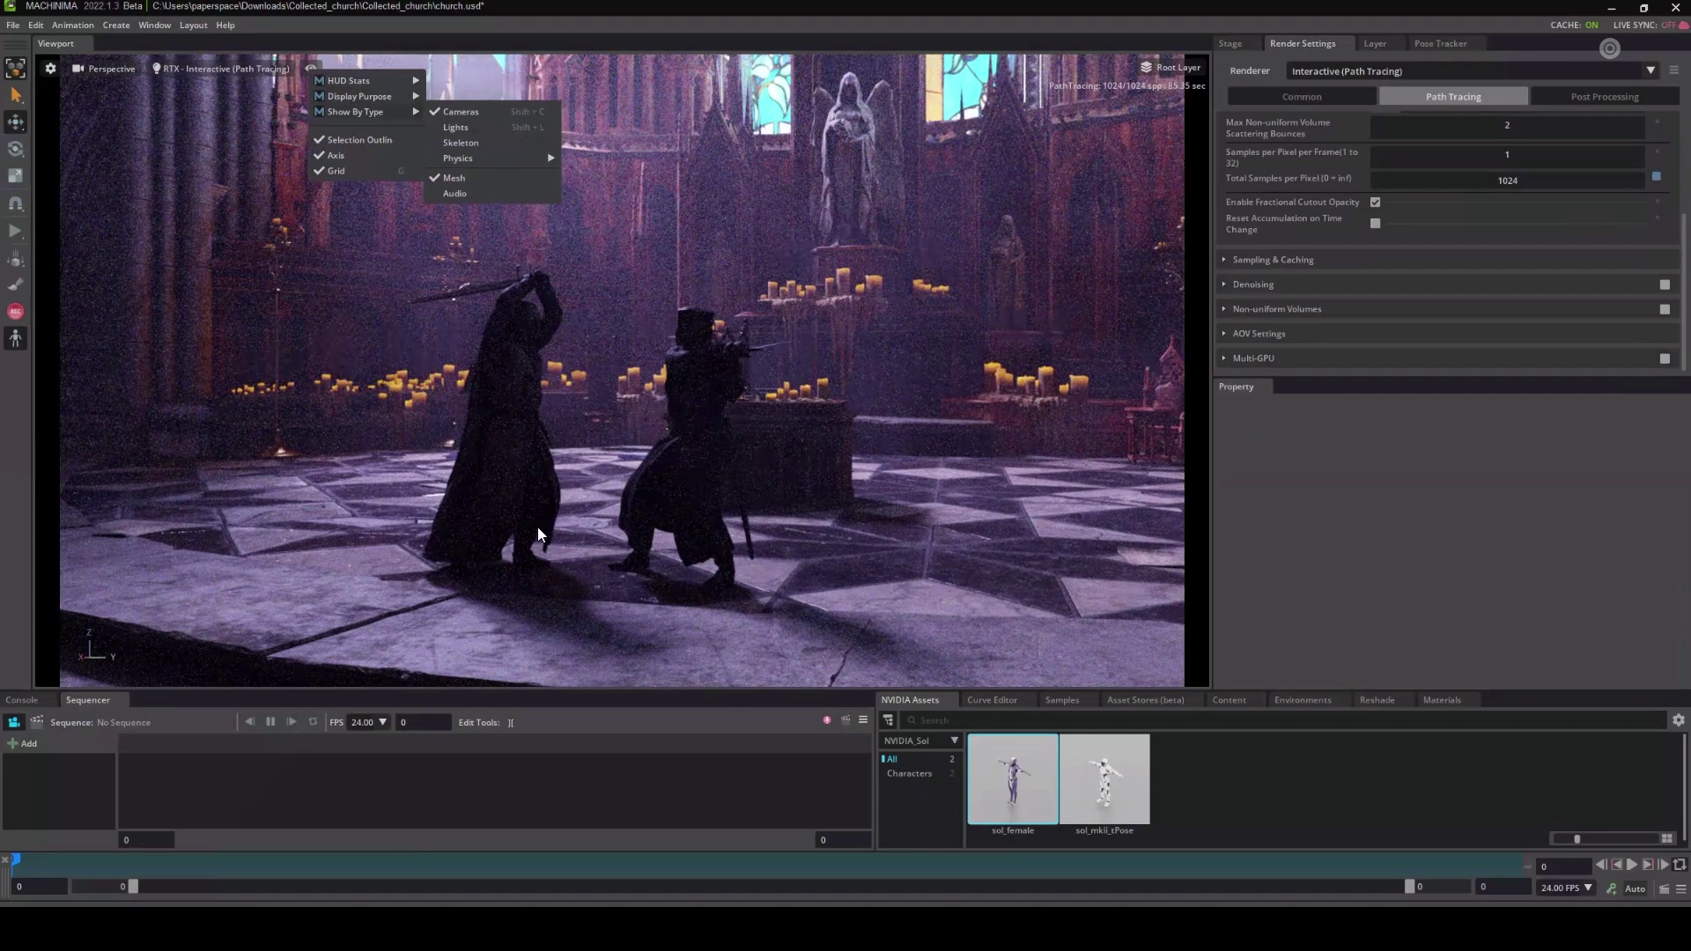
View the knights through Camera_01.
{"action": "left_click", "coordinate": [110, 71]}
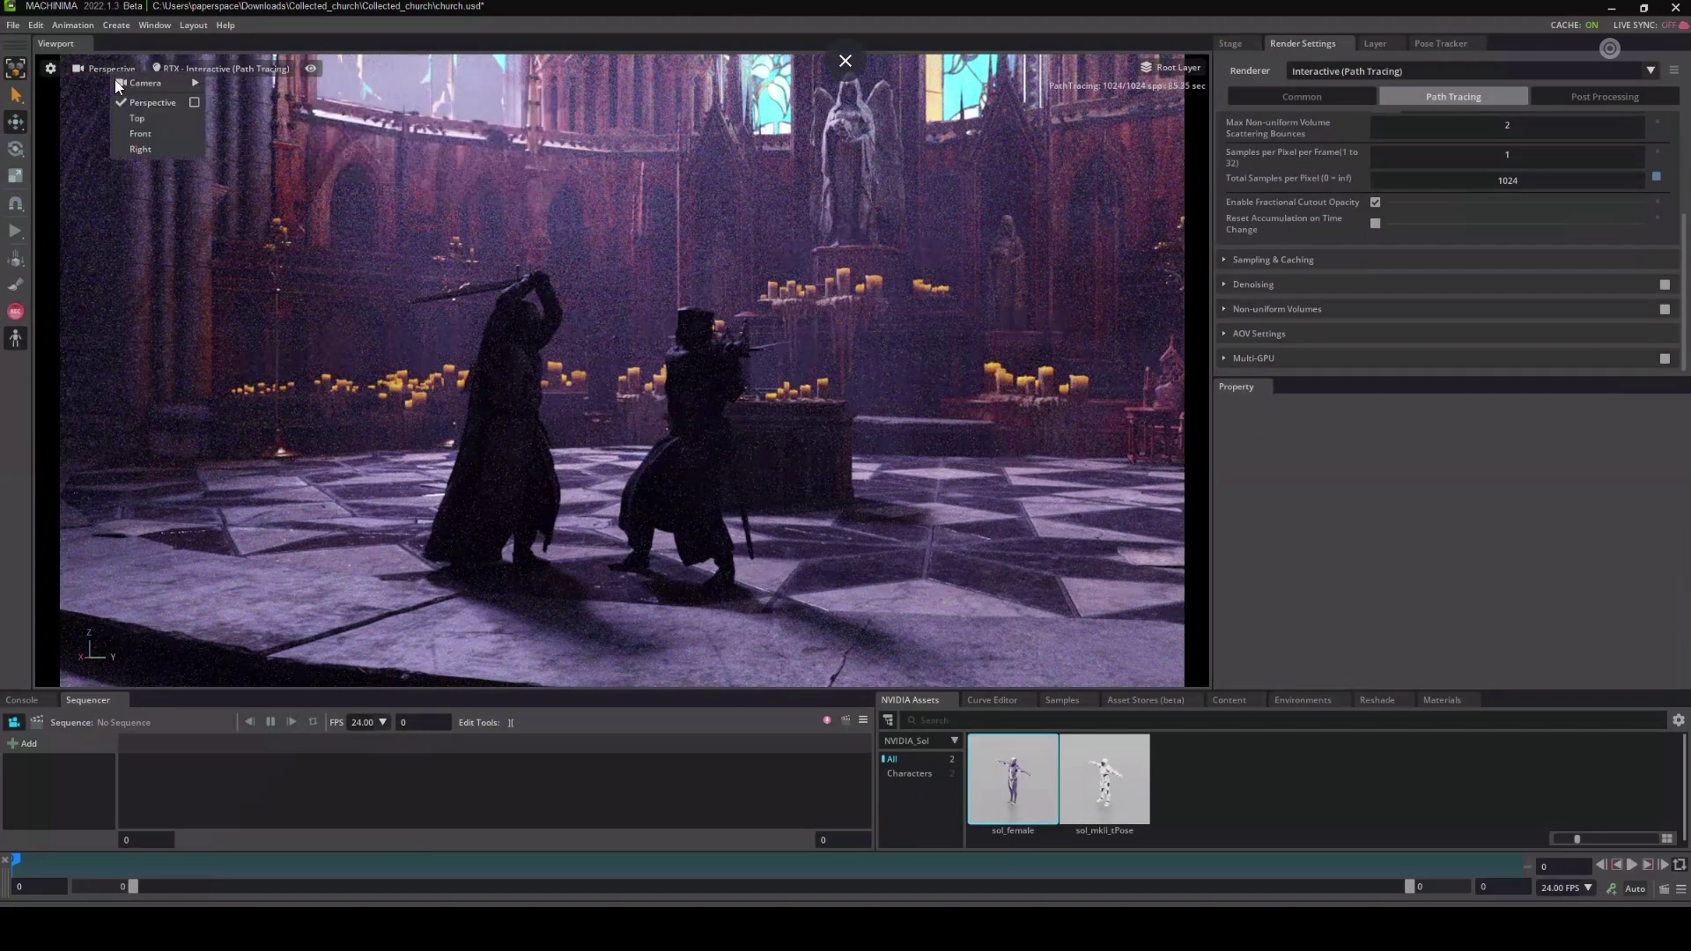
{"action": "mouse_move", "coordinate": [146, 82]}
{"action": "left_click", "coordinate": [236, 81]}
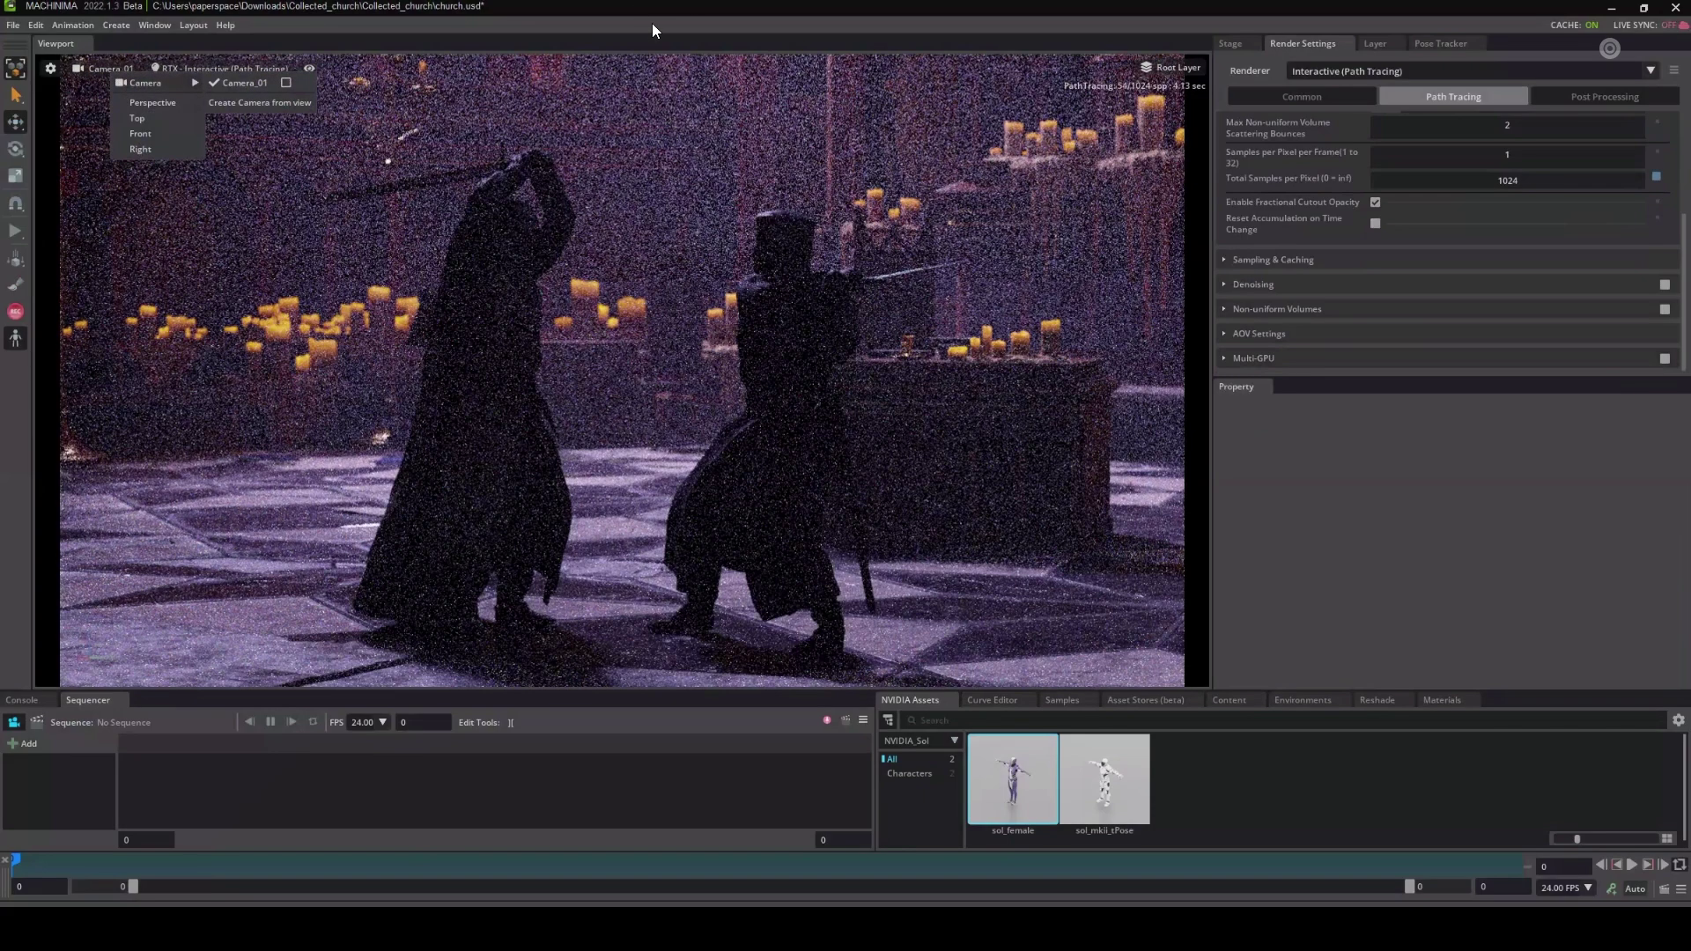
Open the Movie Capture window from Window > Rendering.
{"action": "left_click", "coordinate": [154, 26]}
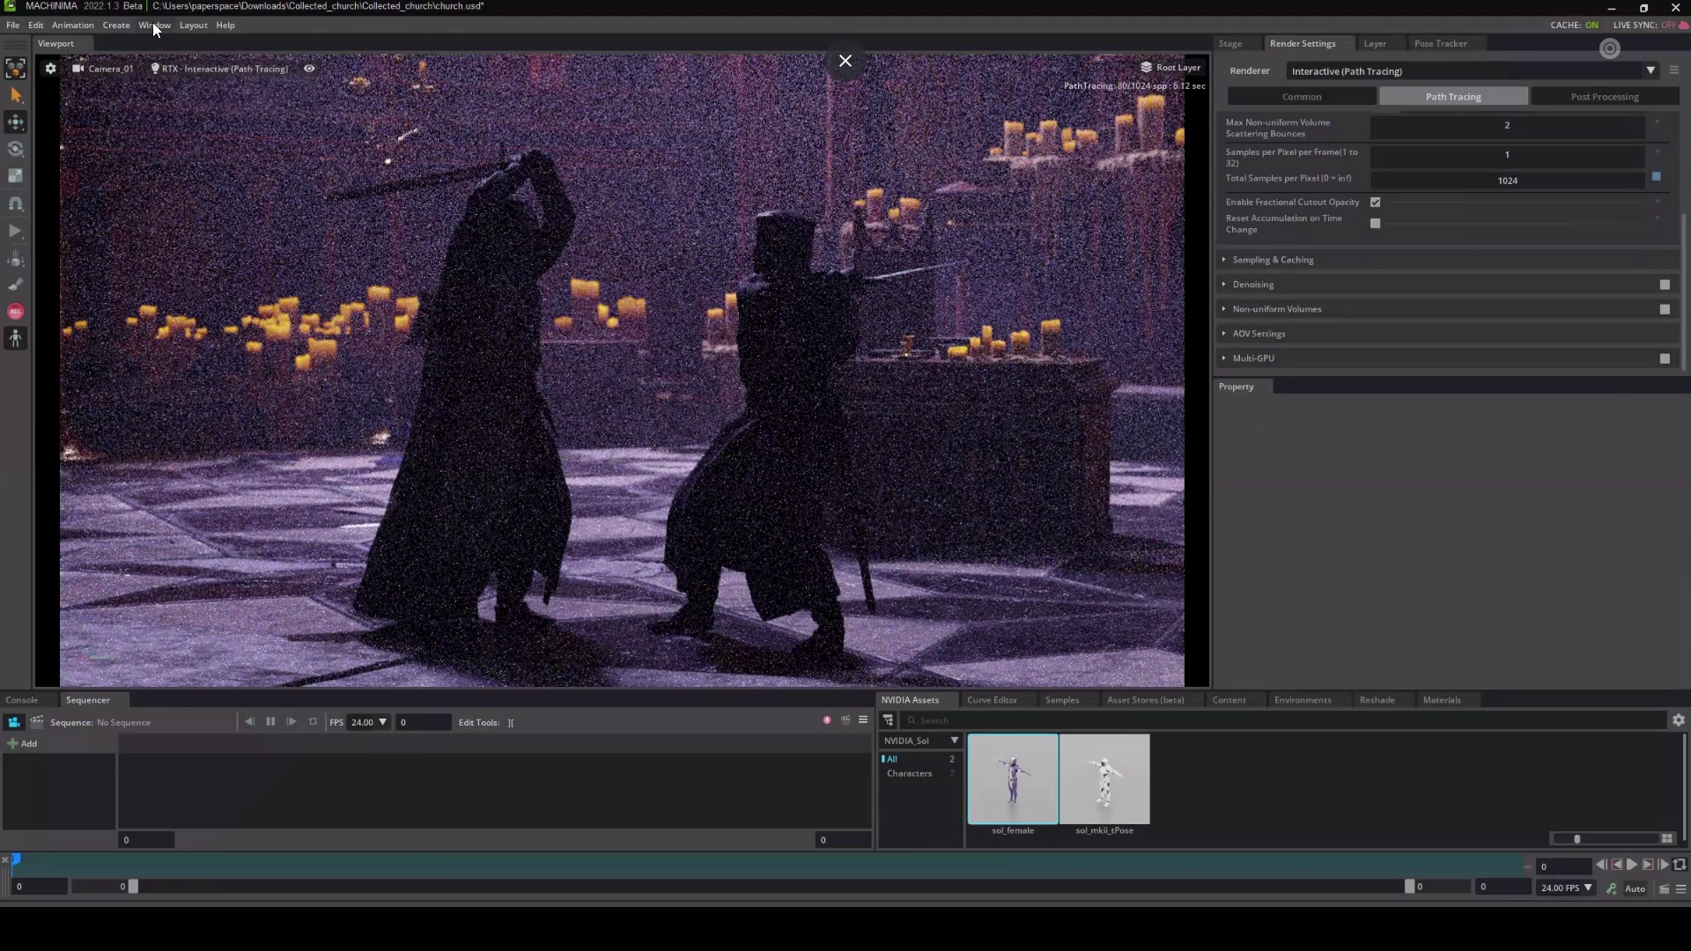
{"action": "left_click", "coordinate": [154, 26]}
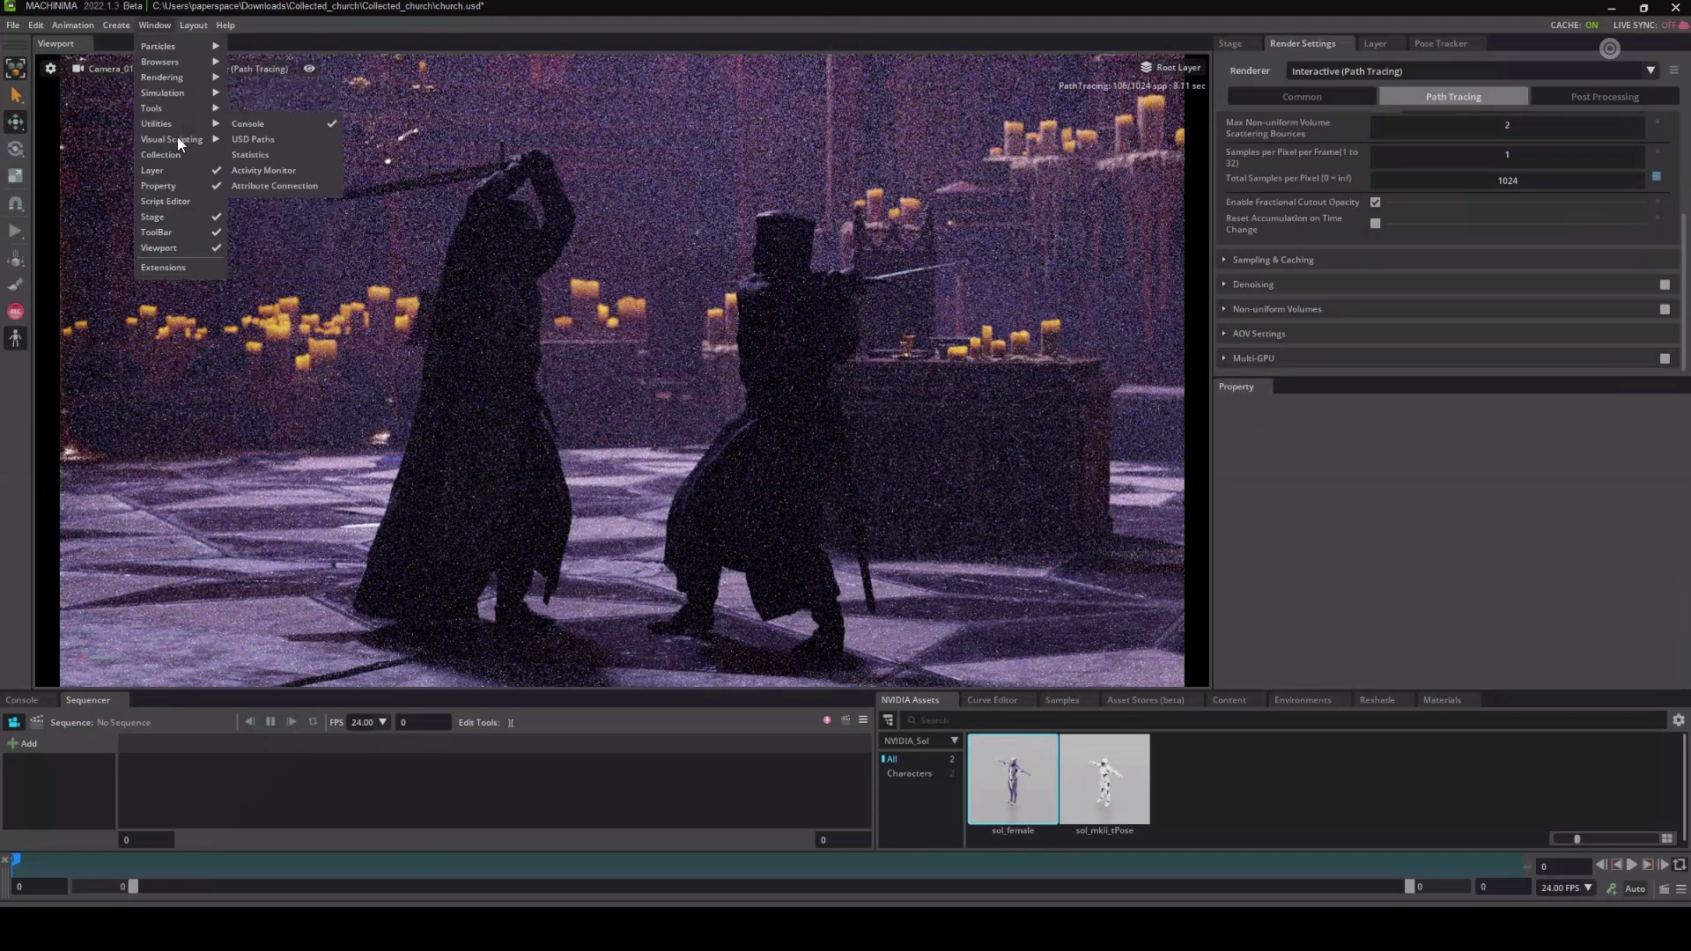
{"action": "mouse_move", "coordinate": [171, 76]}
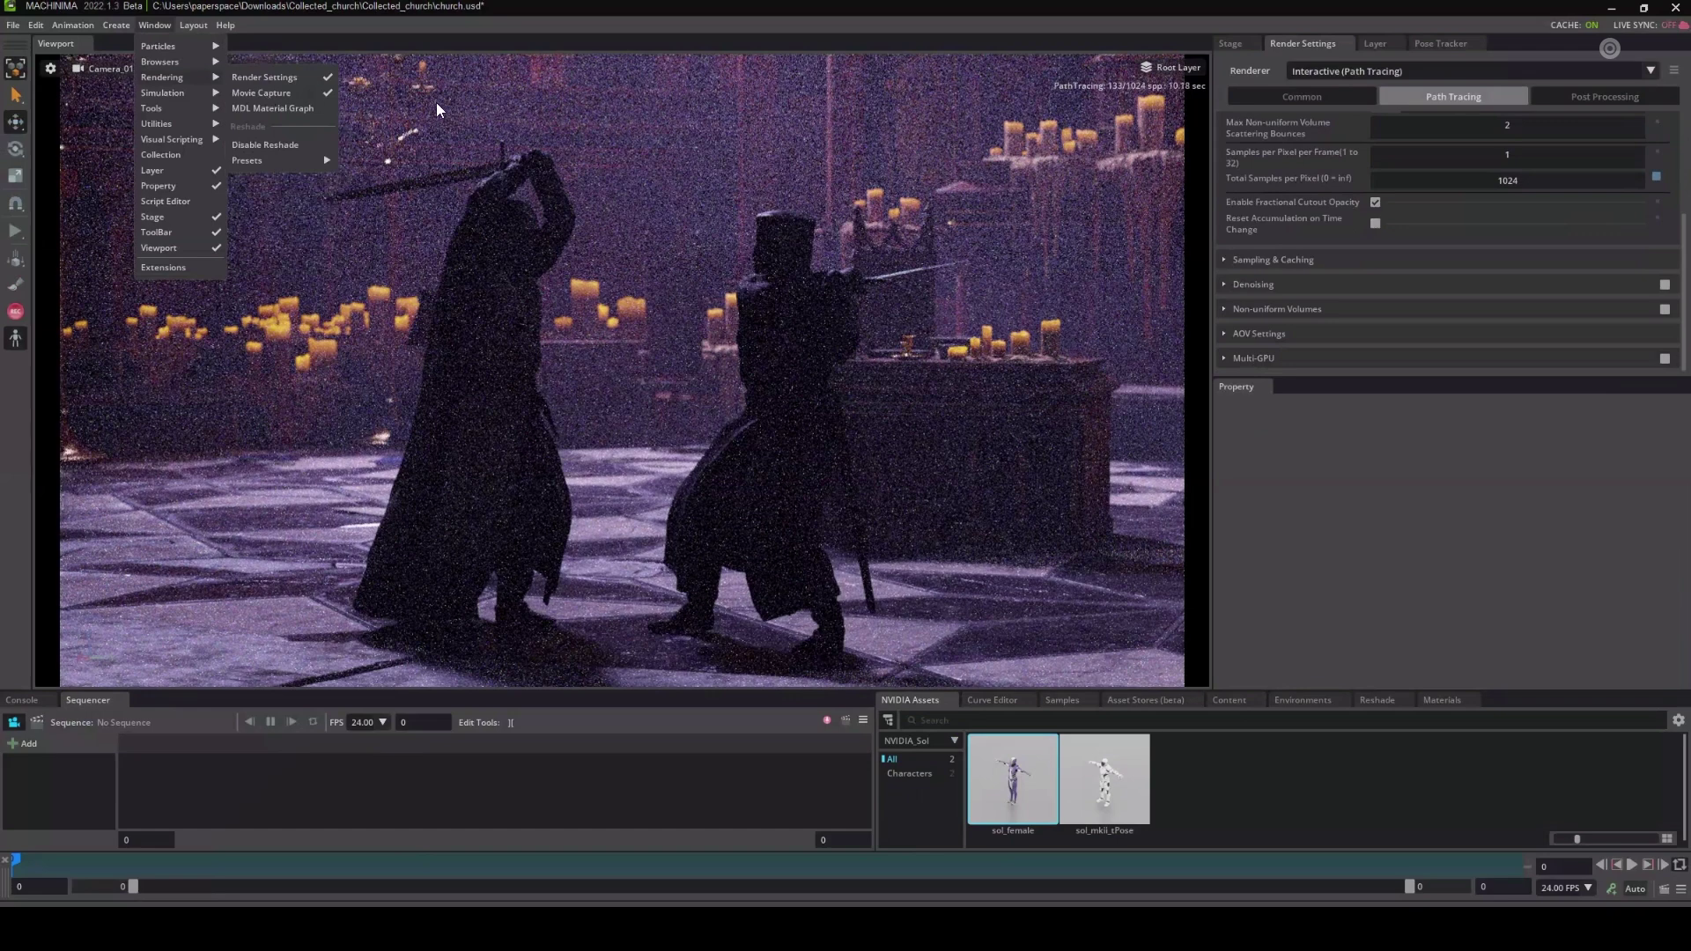
{"action": "left_click", "coordinate": [264, 93]}
Toggle Global Volumetric Effects off and on, then collapse Movie Capture and move it below the toolbar.
{"action": "left_click", "coordinate": [52, 67]}
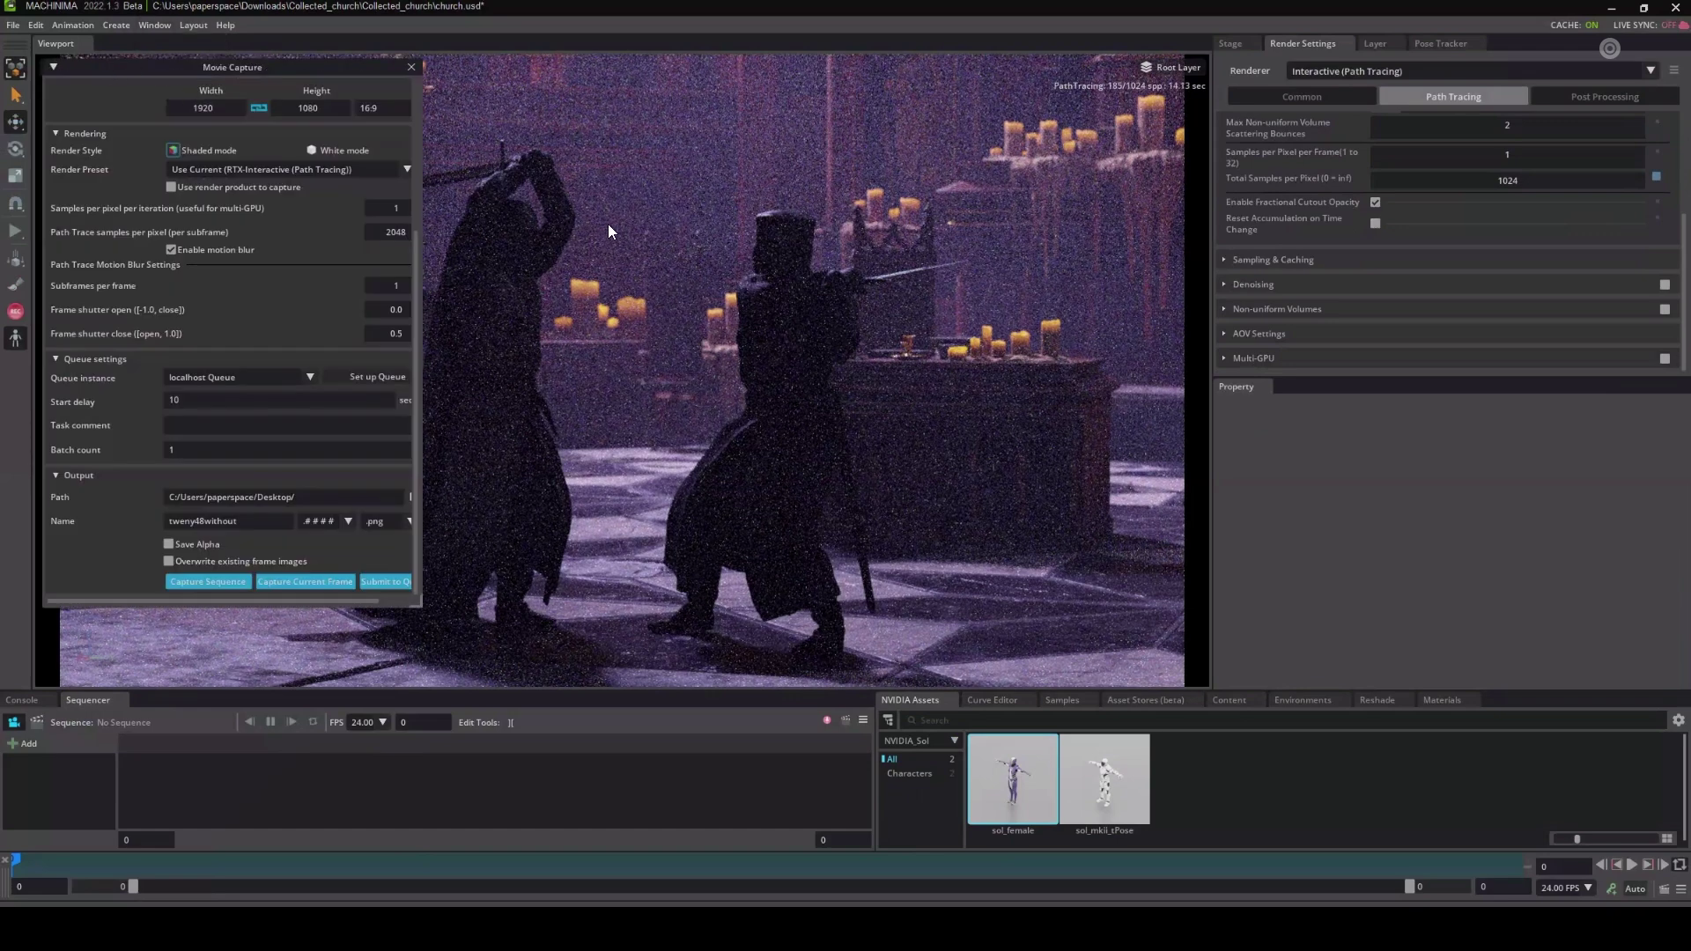
{"action": "left_click", "coordinate": [1301, 96]}
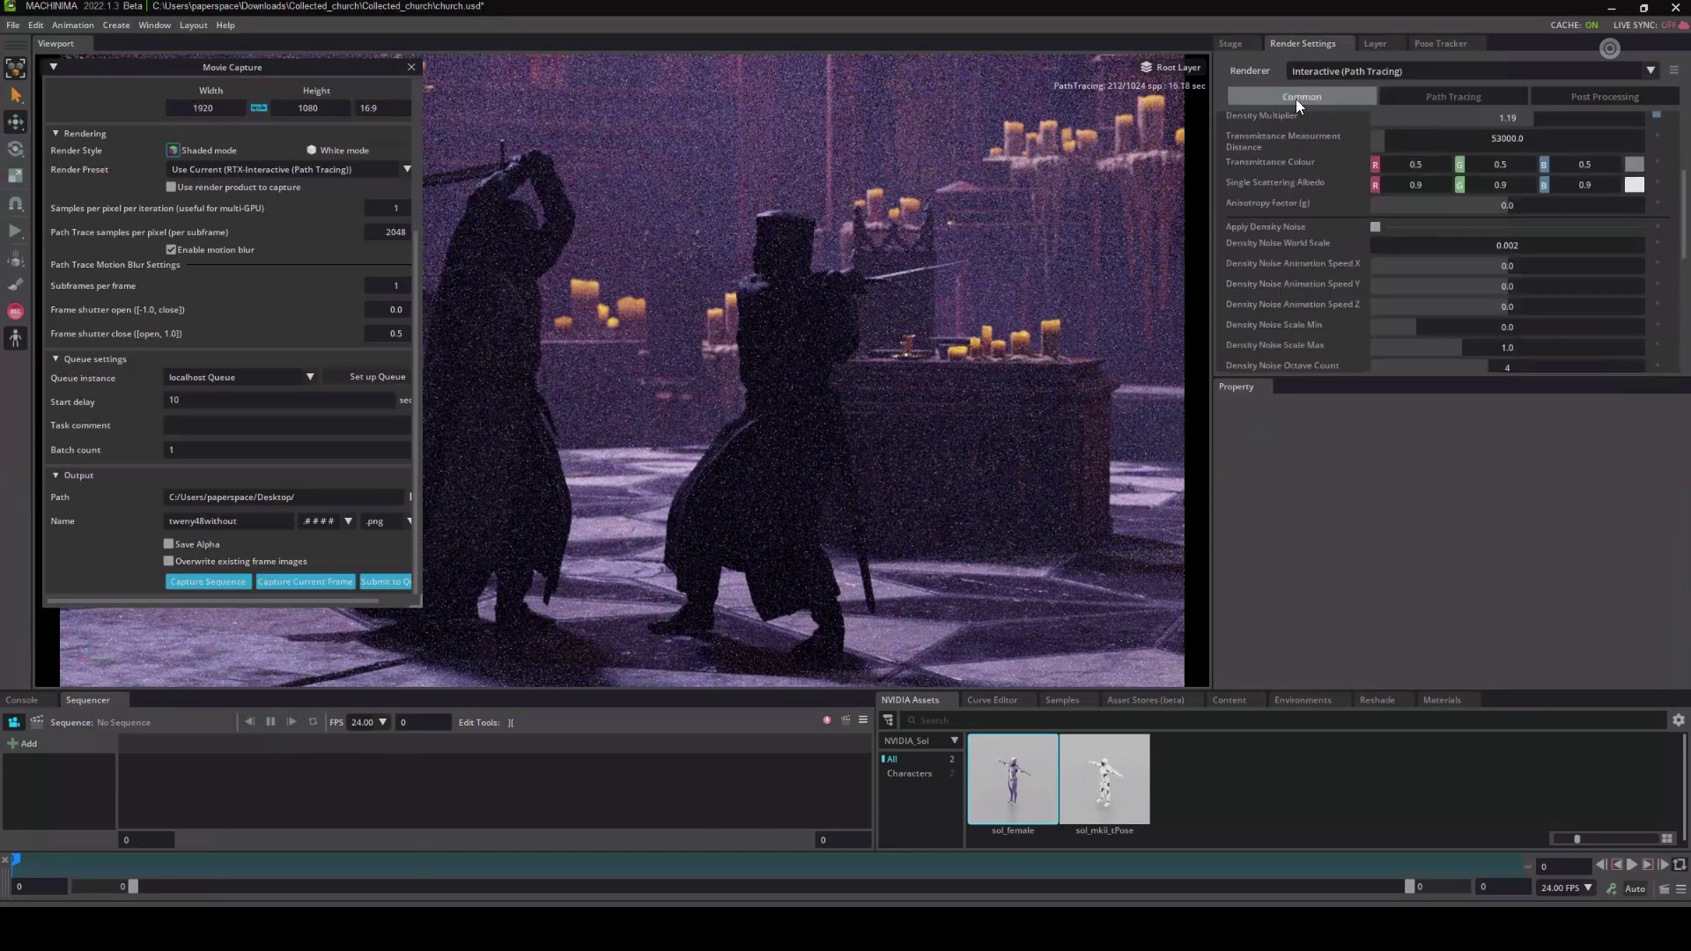
{"action": "left_click", "coordinate": [1231, 181]}
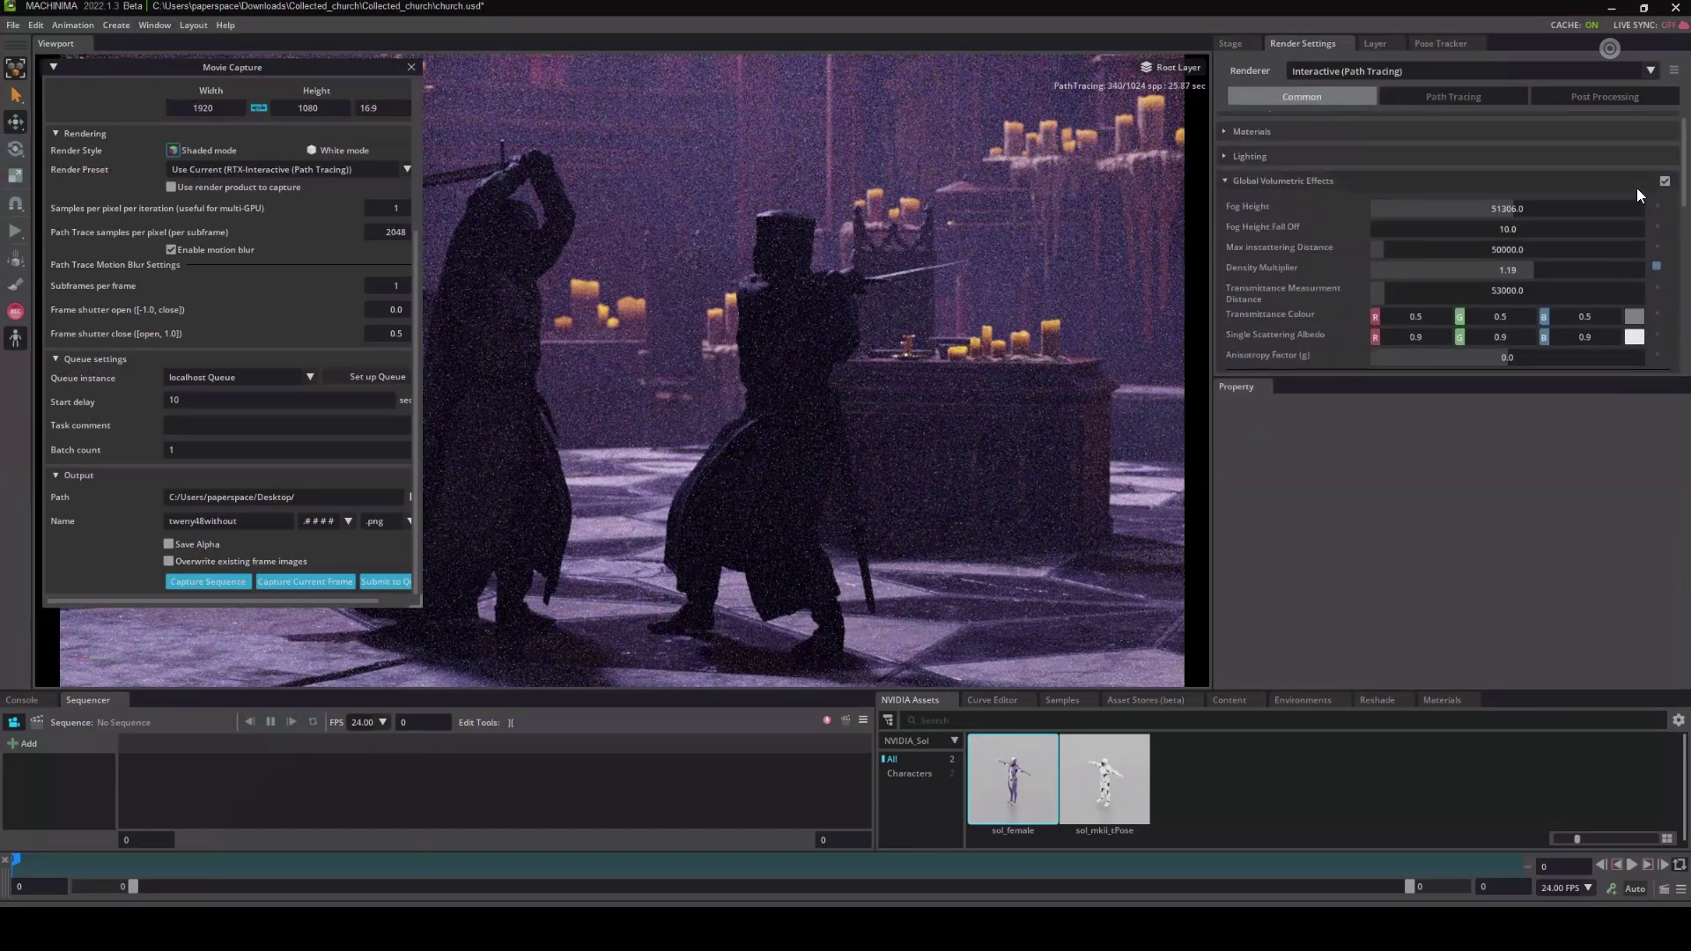
{"action": "left_click", "coordinate": [1665, 181]}
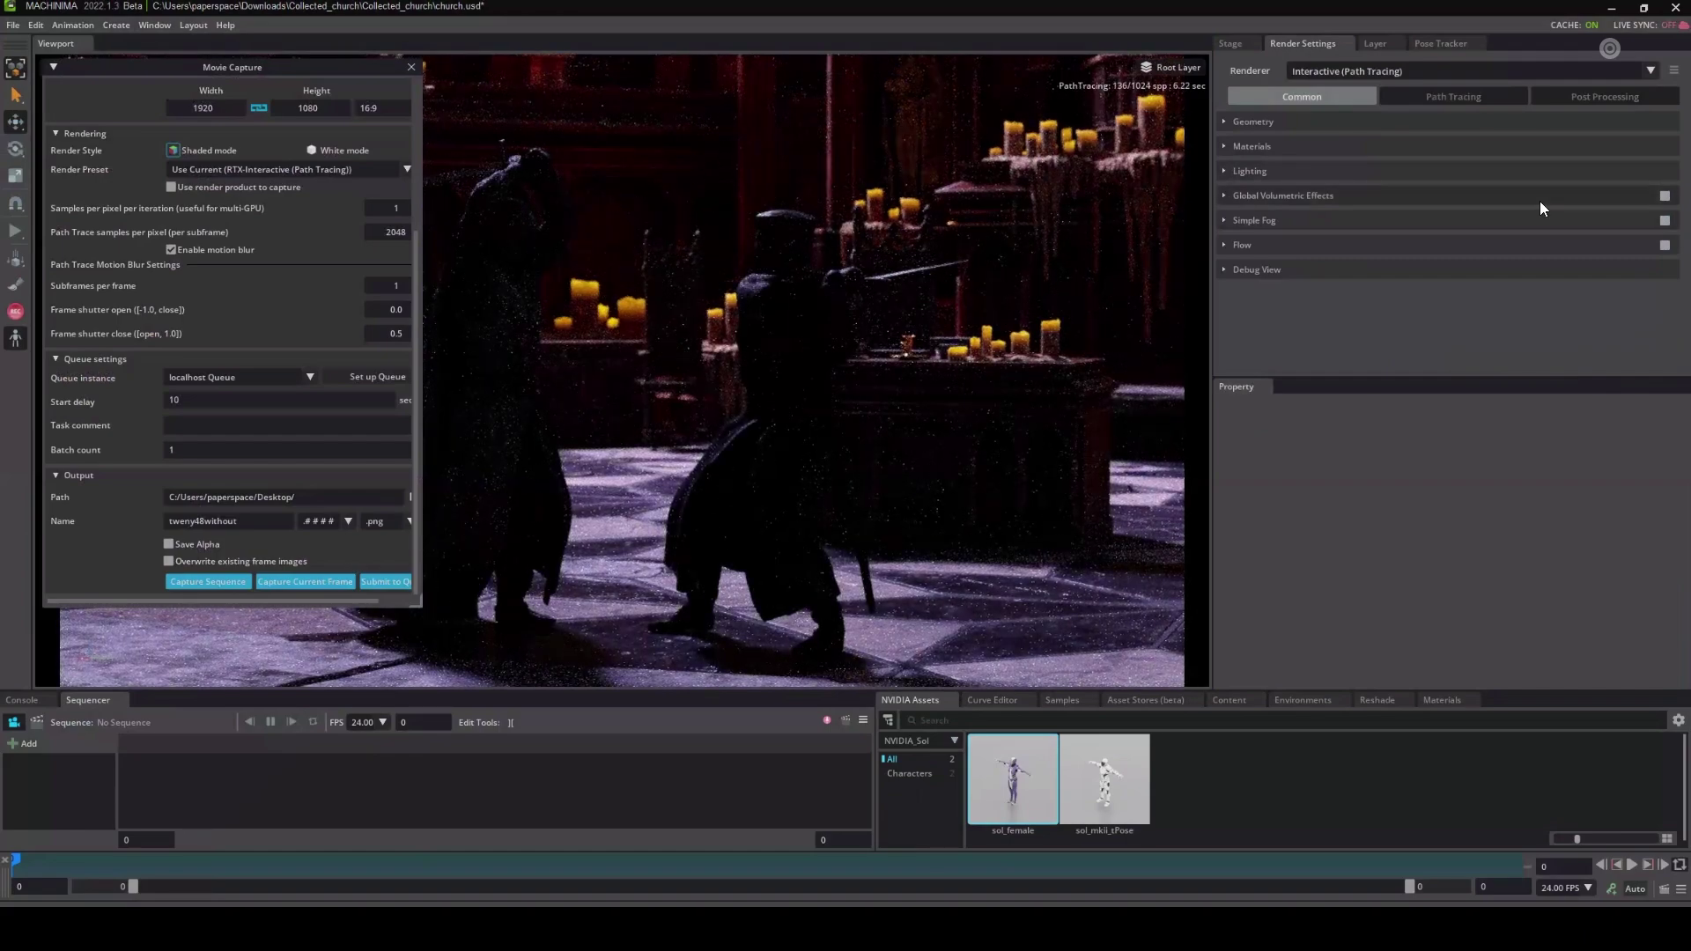
{"action": "left_click", "coordinate": [1665, 196]}
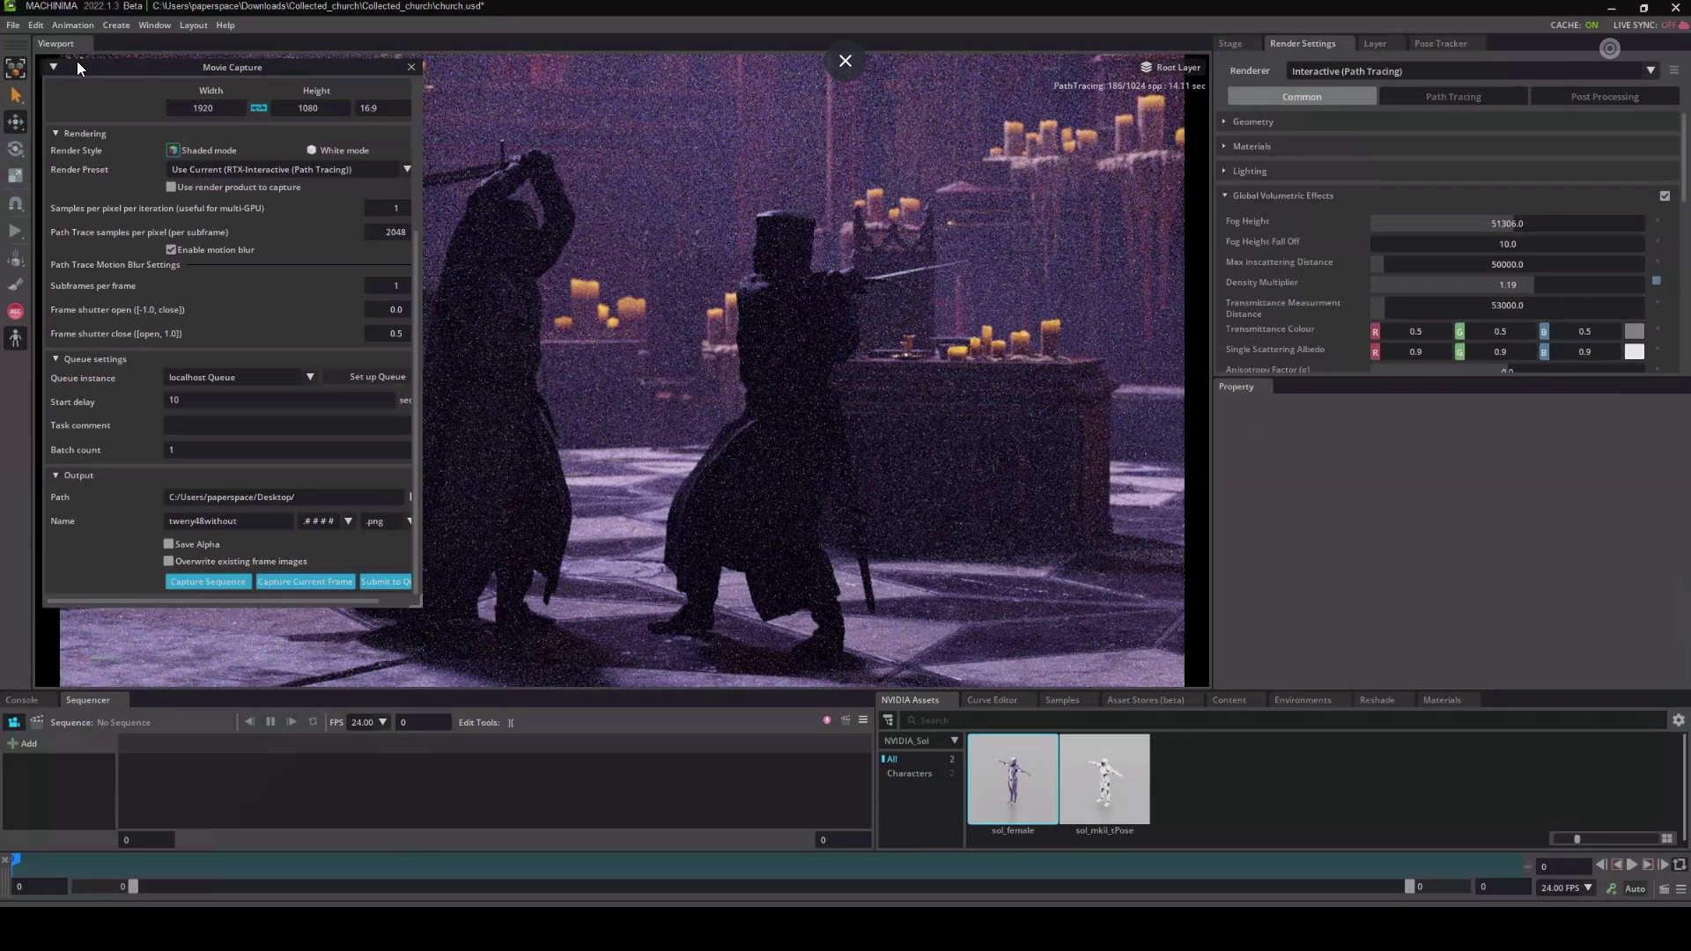
{"action": "left_click", "coordinate": [54, 67]}
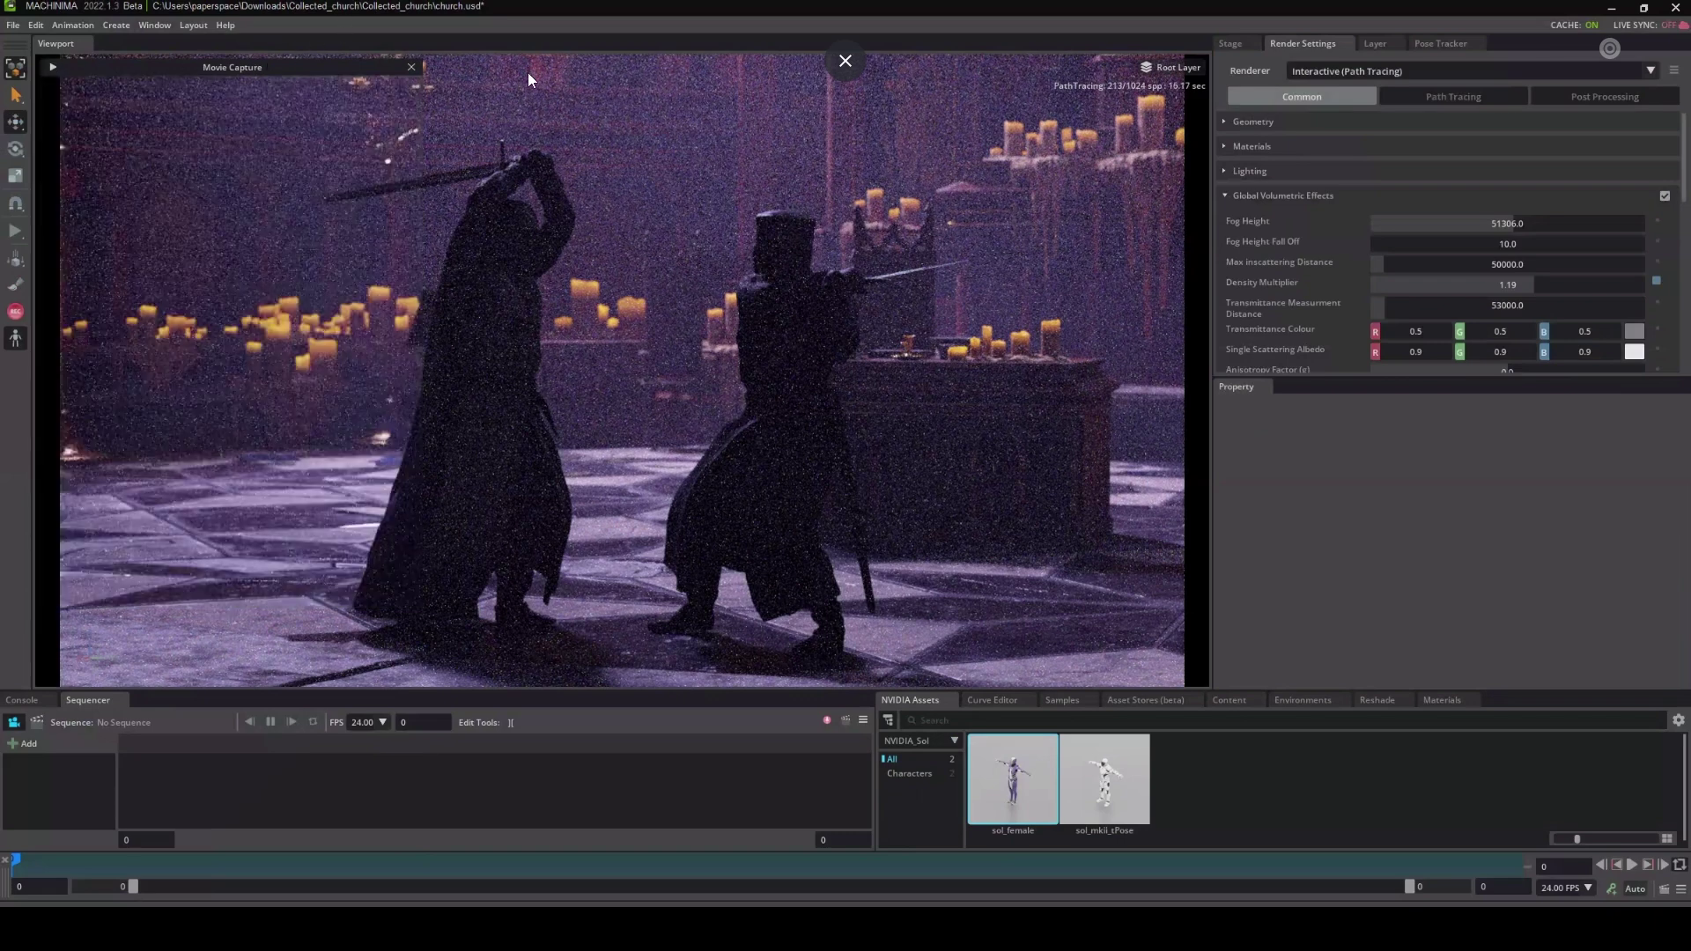
{"action": "left_click_drag", "start_coordinate": [259, 67], "coordinate": [247, 142]}
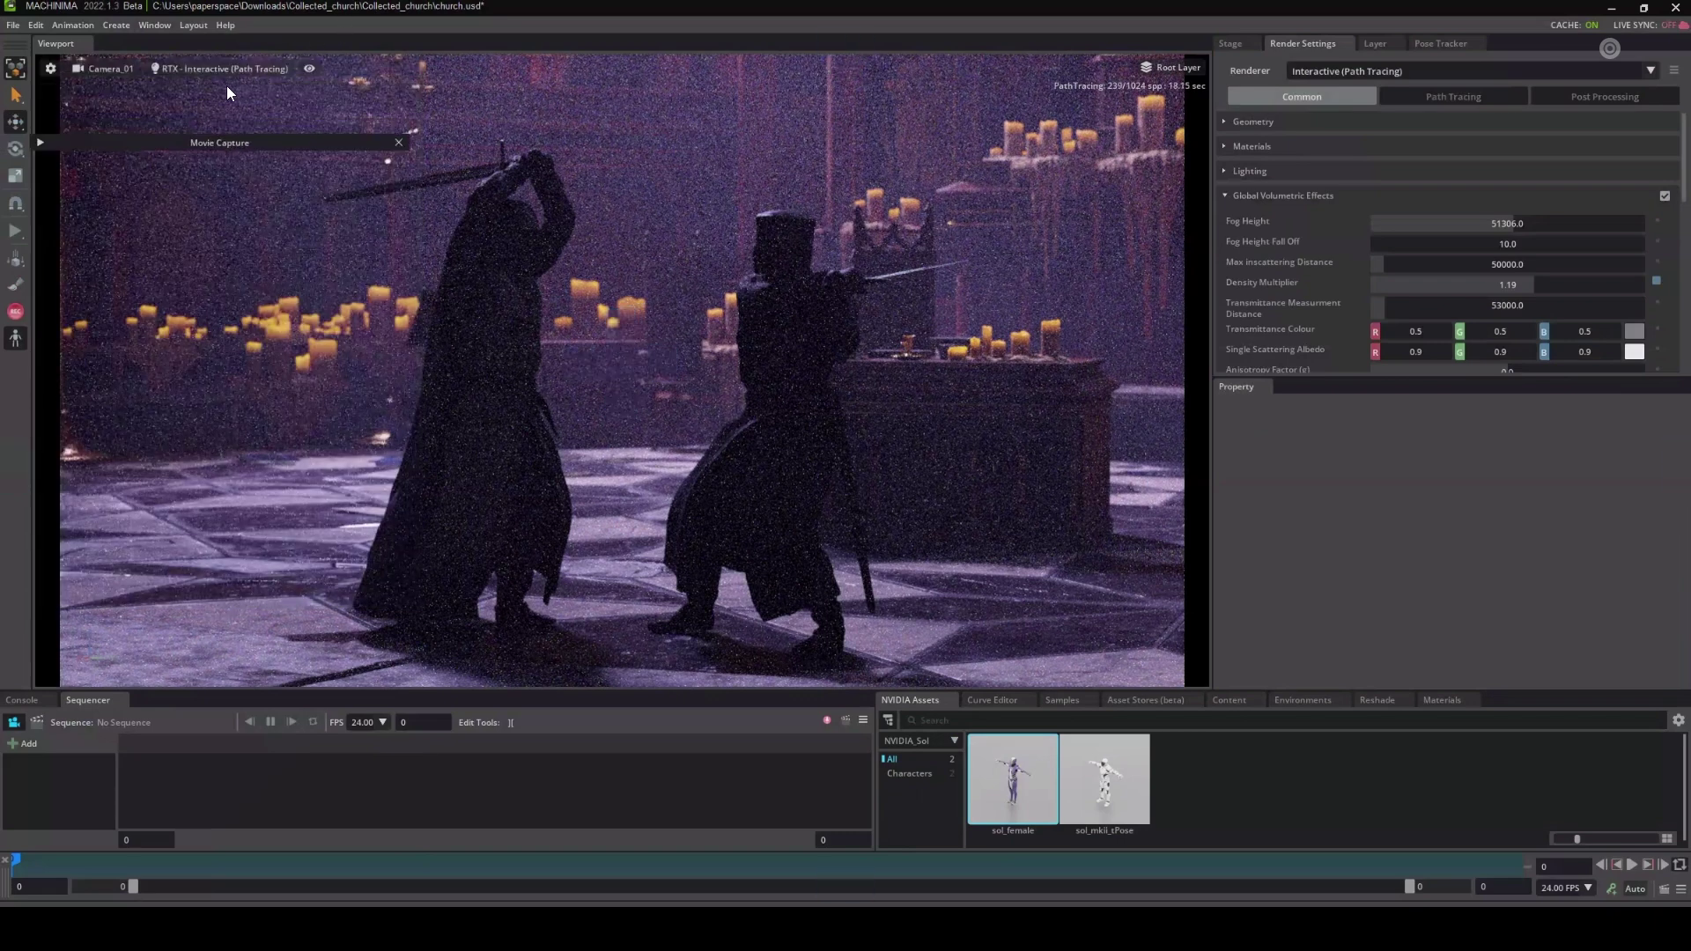
Switch the viewport renderer to RTX - Real-Time.
{"action": "left_click", "coordinate": [225, 72]}
{"action": "left_click", "coordinate": [264, 86]}
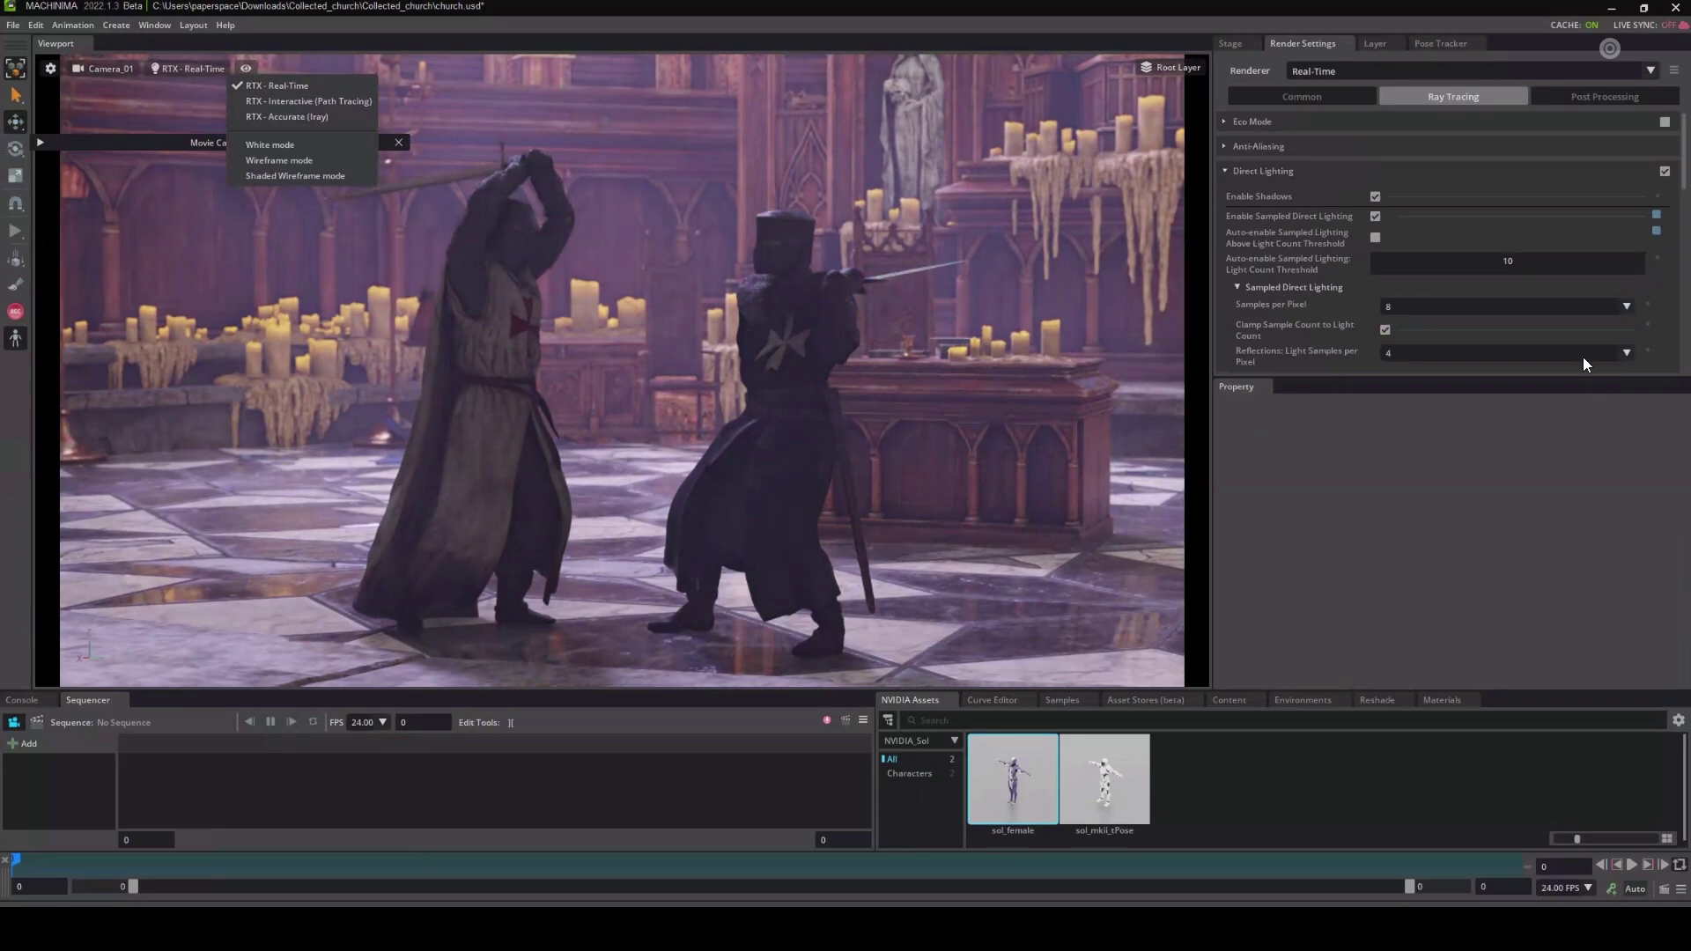
{"action": "left_click", "coordinate": [1297, 97]}
Toggle Global Volumetric Effects off and back on in Common render settings.
{"action": "left_click", "coordinate": [1298, 93]}
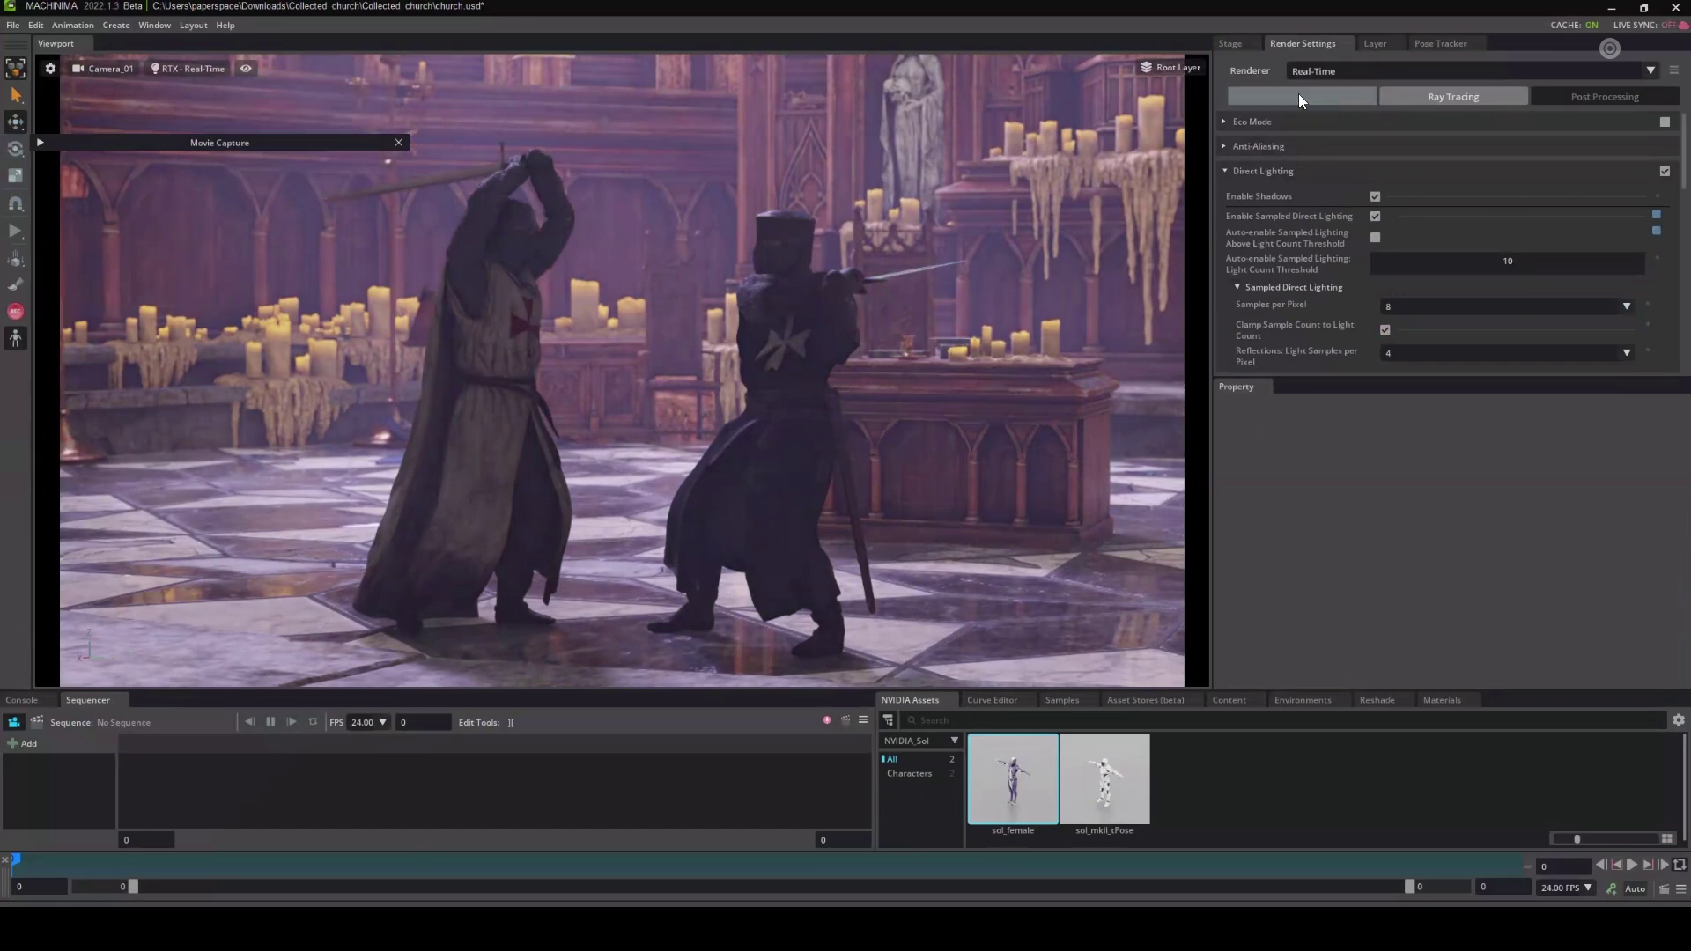
{"action": "left_click", "coordinate": [1664, 196]}
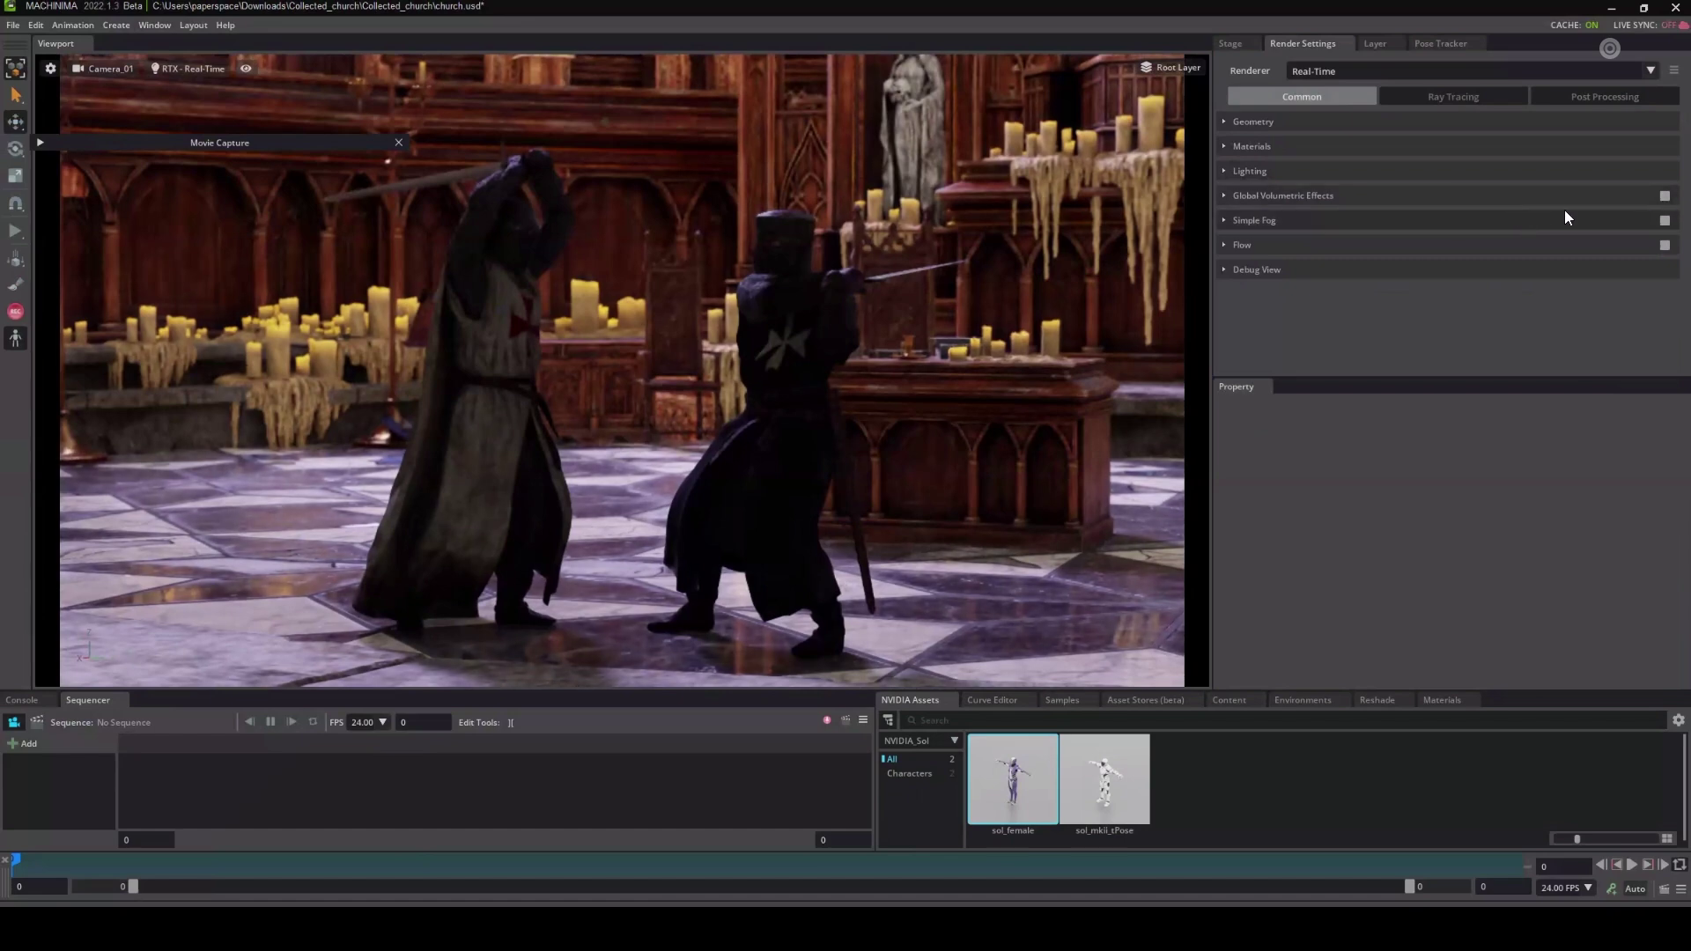
{"action": "left_click", "coordinate": [1665, 196]}
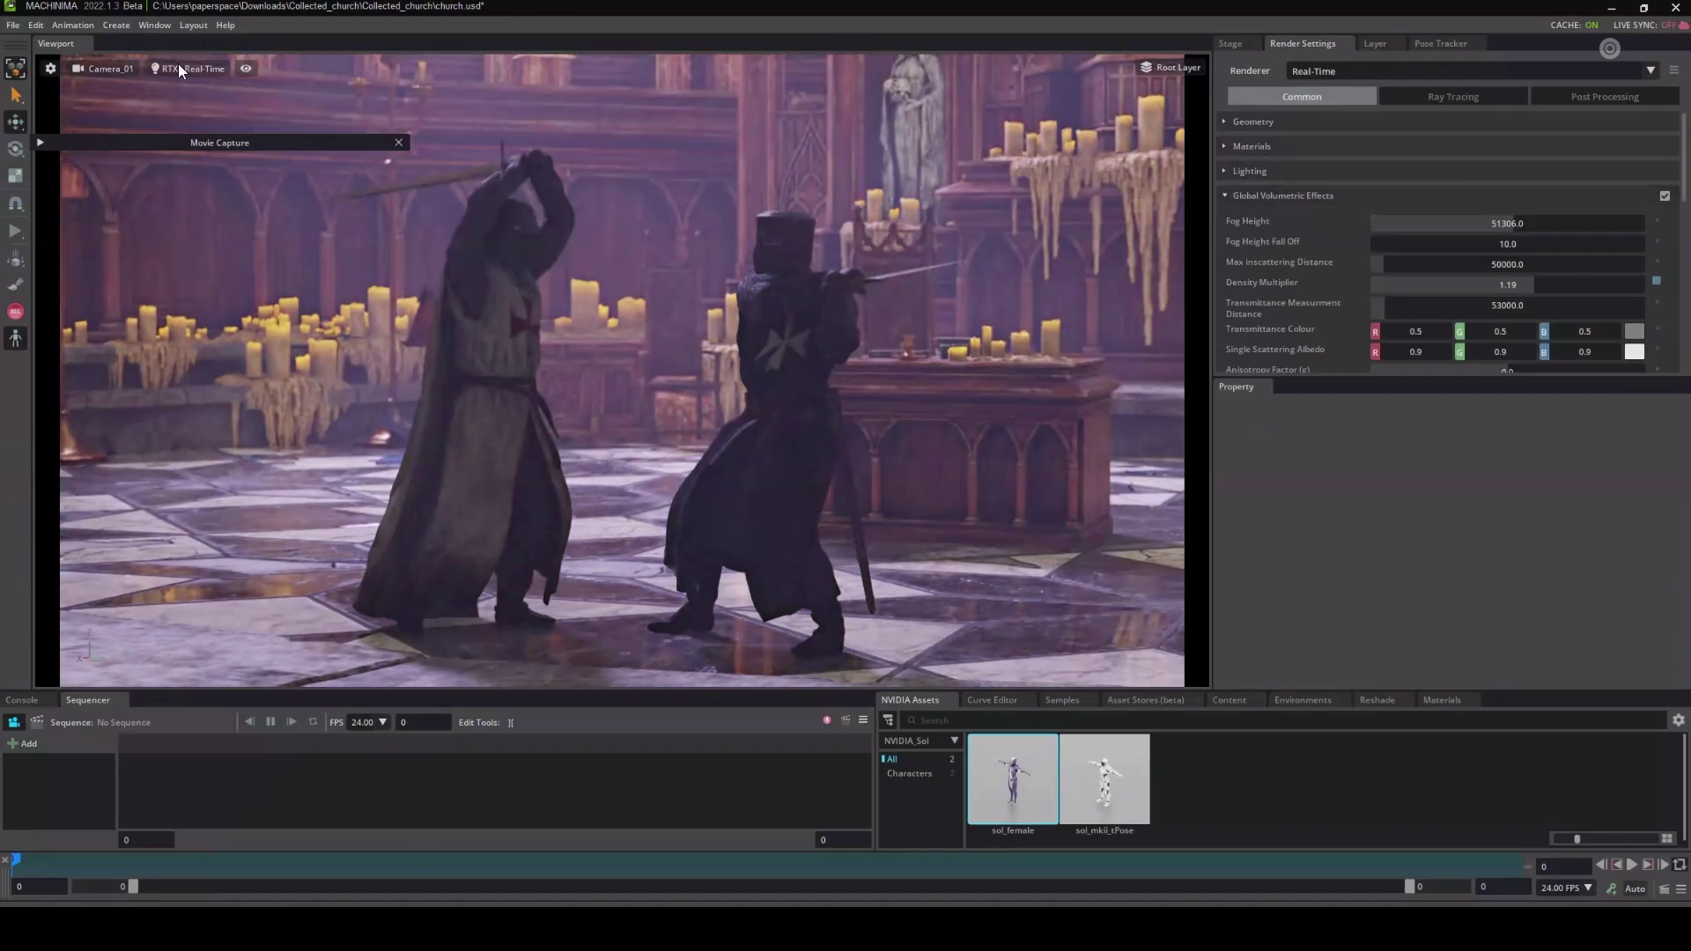
{"action": "left_click", "coordinate": [180, 70]}
Return to Interactive (Path Tracing) and capture the current frame as tweny48without at 2048 spp on one GPU.
{"action": "left_click", "coordinate": [224, 90]}
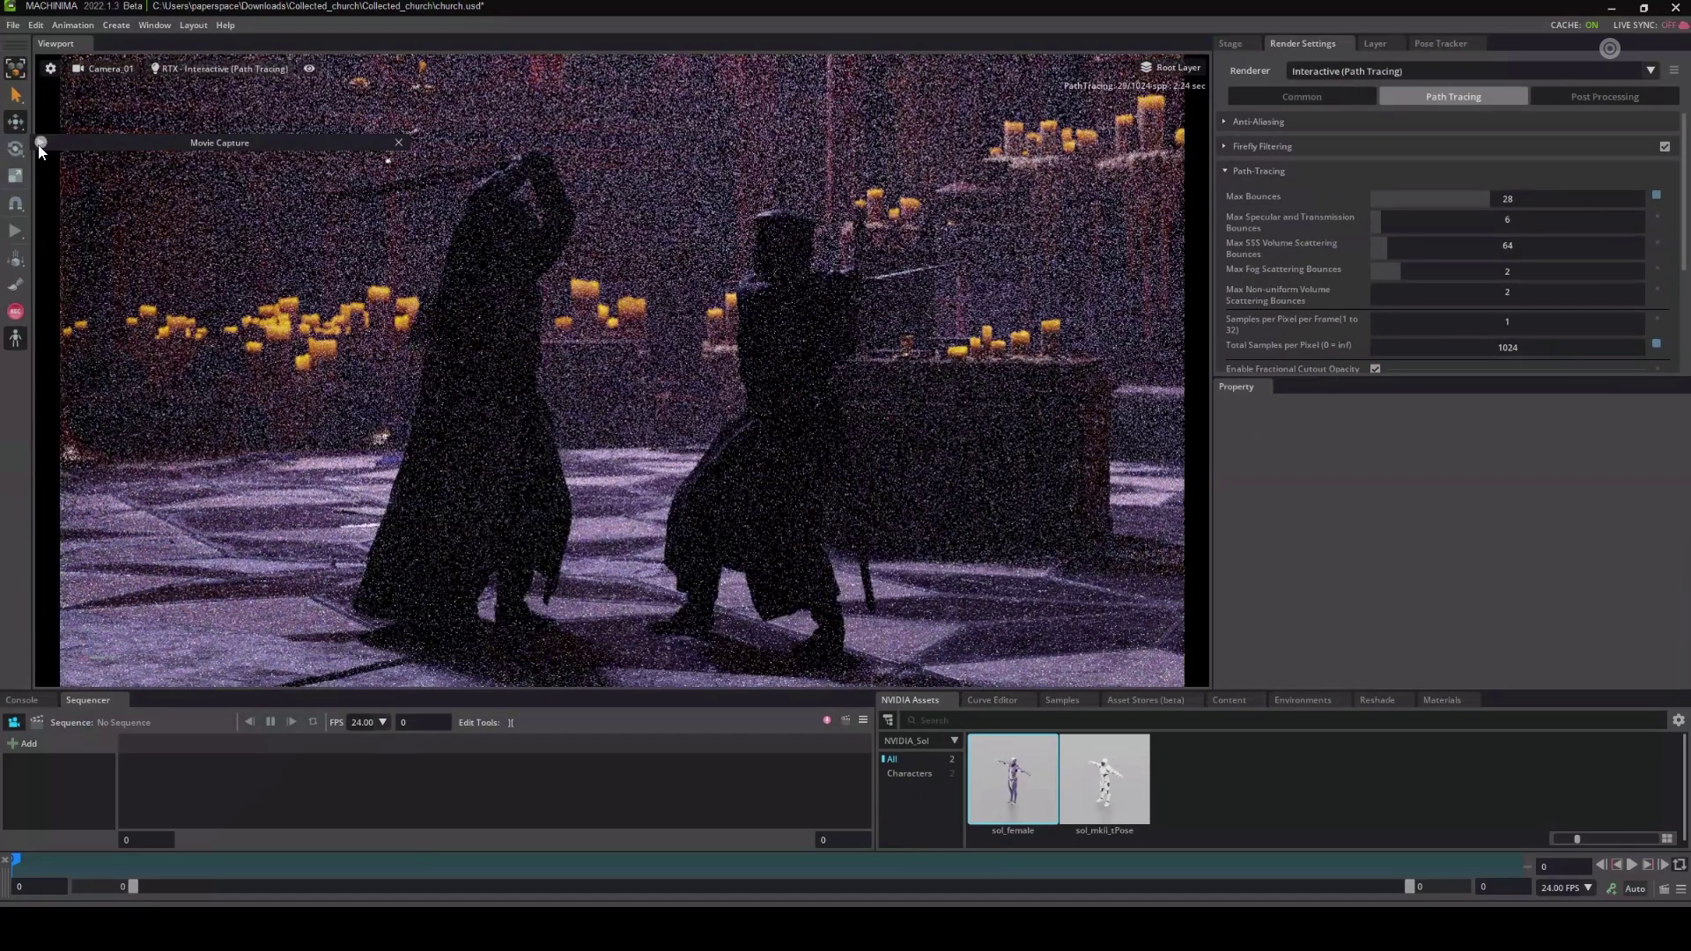
{"action": "left_click", "coordinate": [40, 142]}
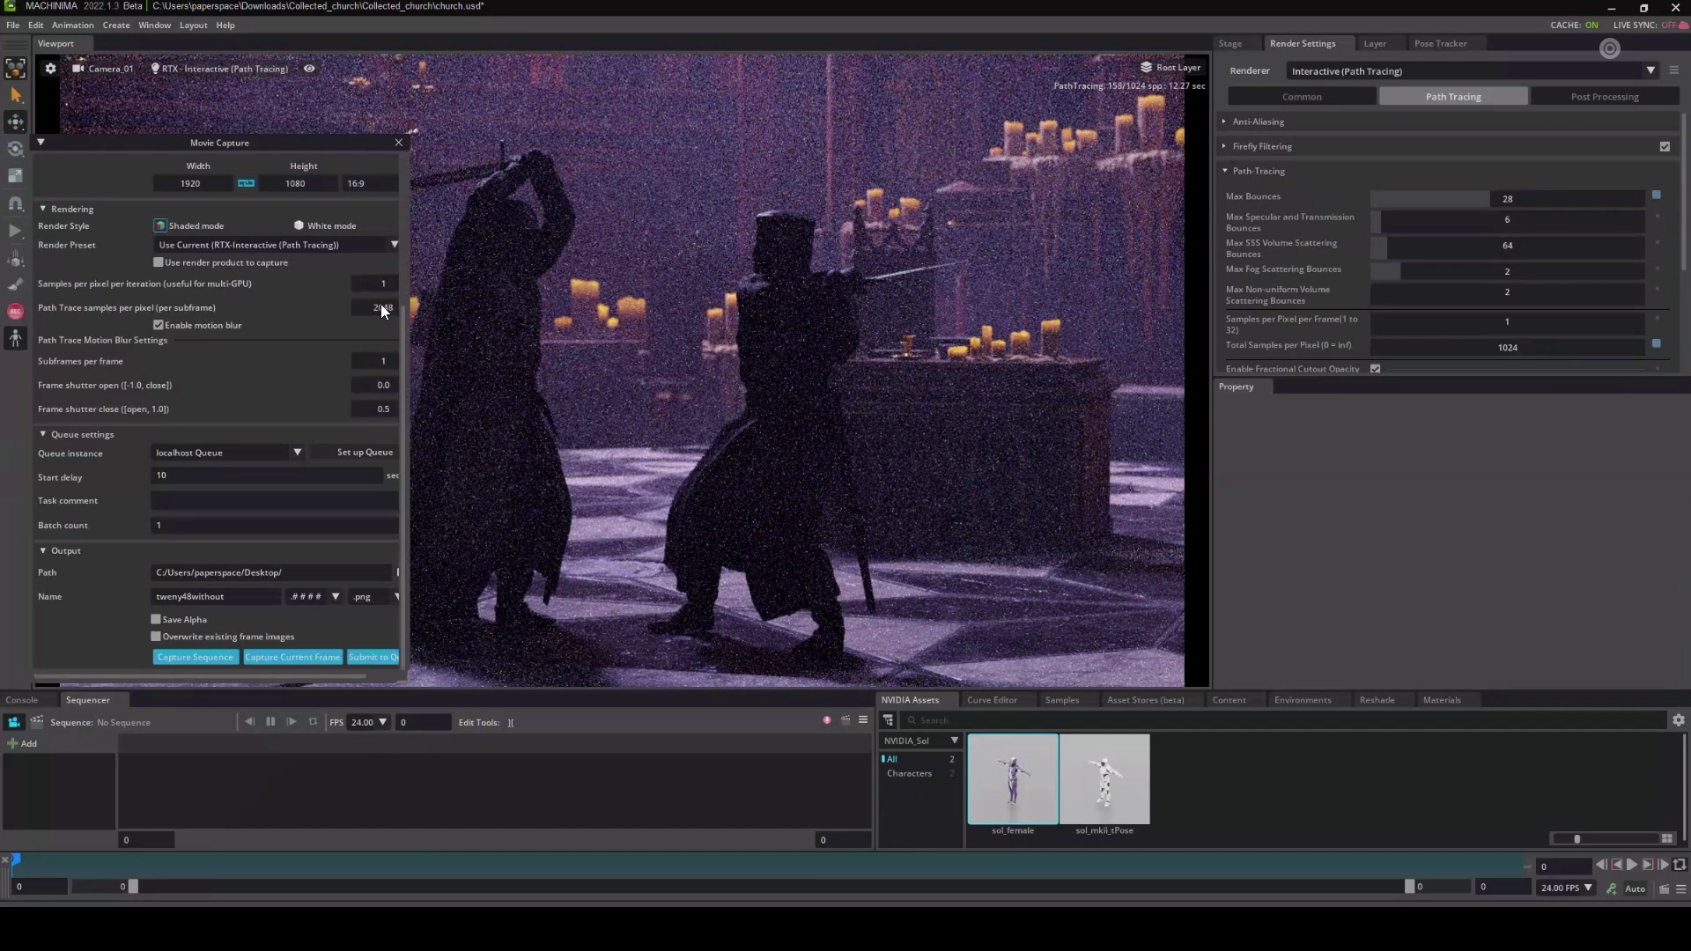
{"action": "left_click", "coordinate": [239, 599]}
{"action": "scroll", "coordinate": [1682, 276], "scroll_direction": "down", "scroll_amount": 3}
{"action": "scroll", "coordinate": [1682, 276], "scroll_direction": "down", "scroll_amount": 2}
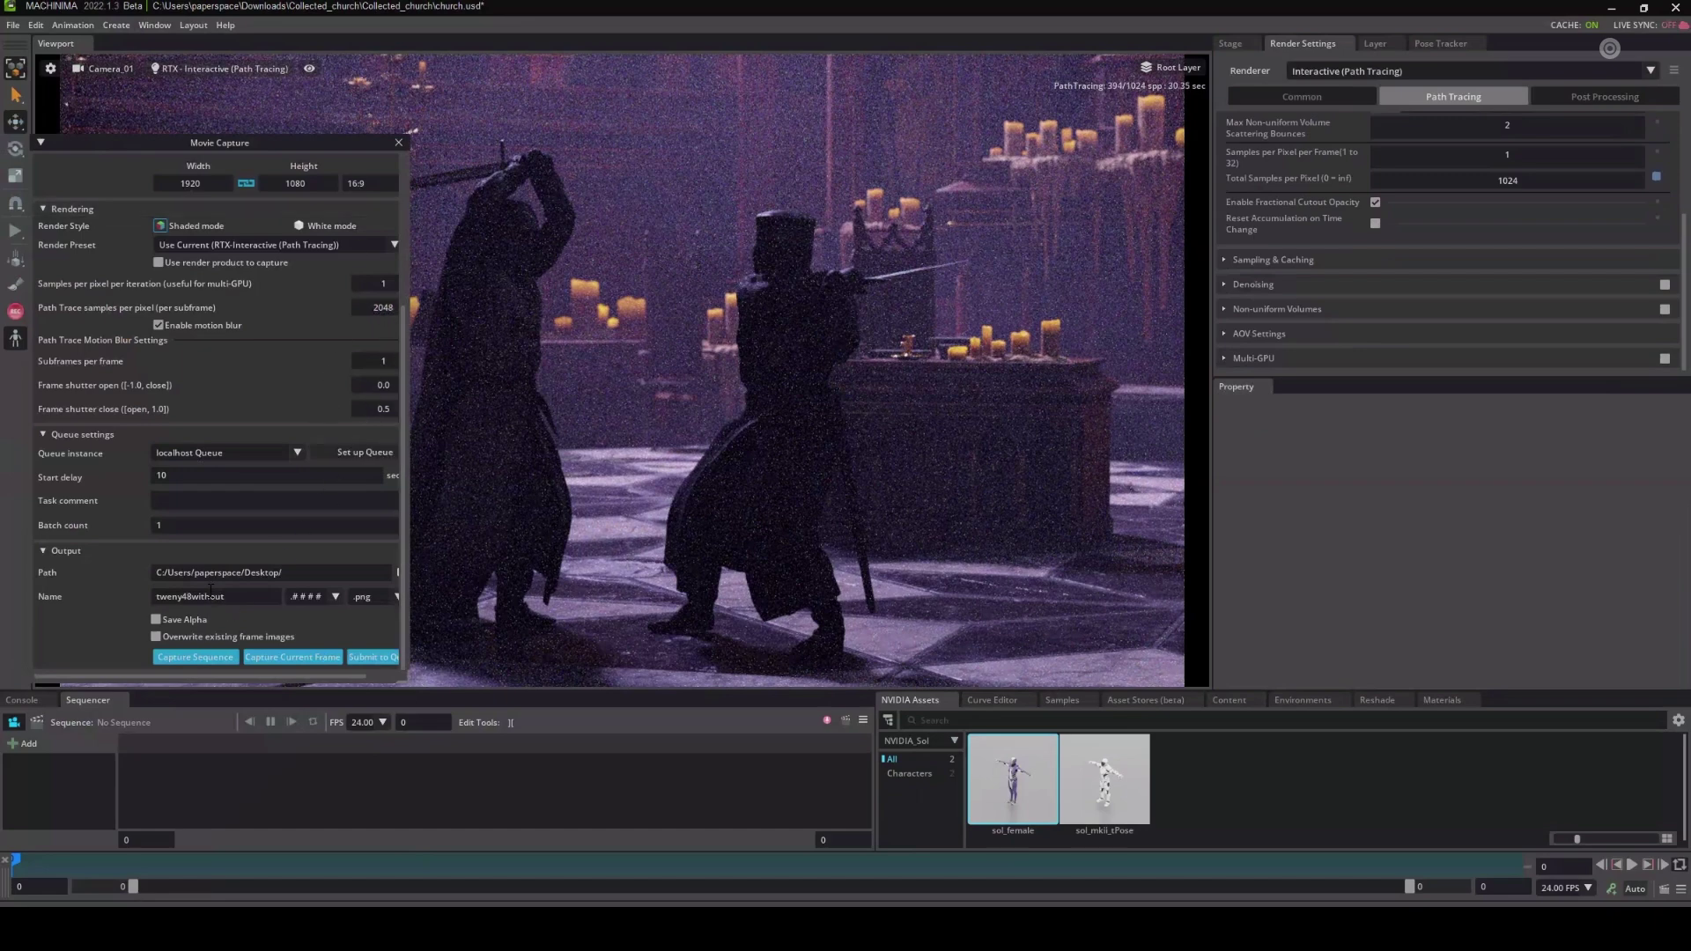
{"action": "left_click", "coordinate": [284, 659]}
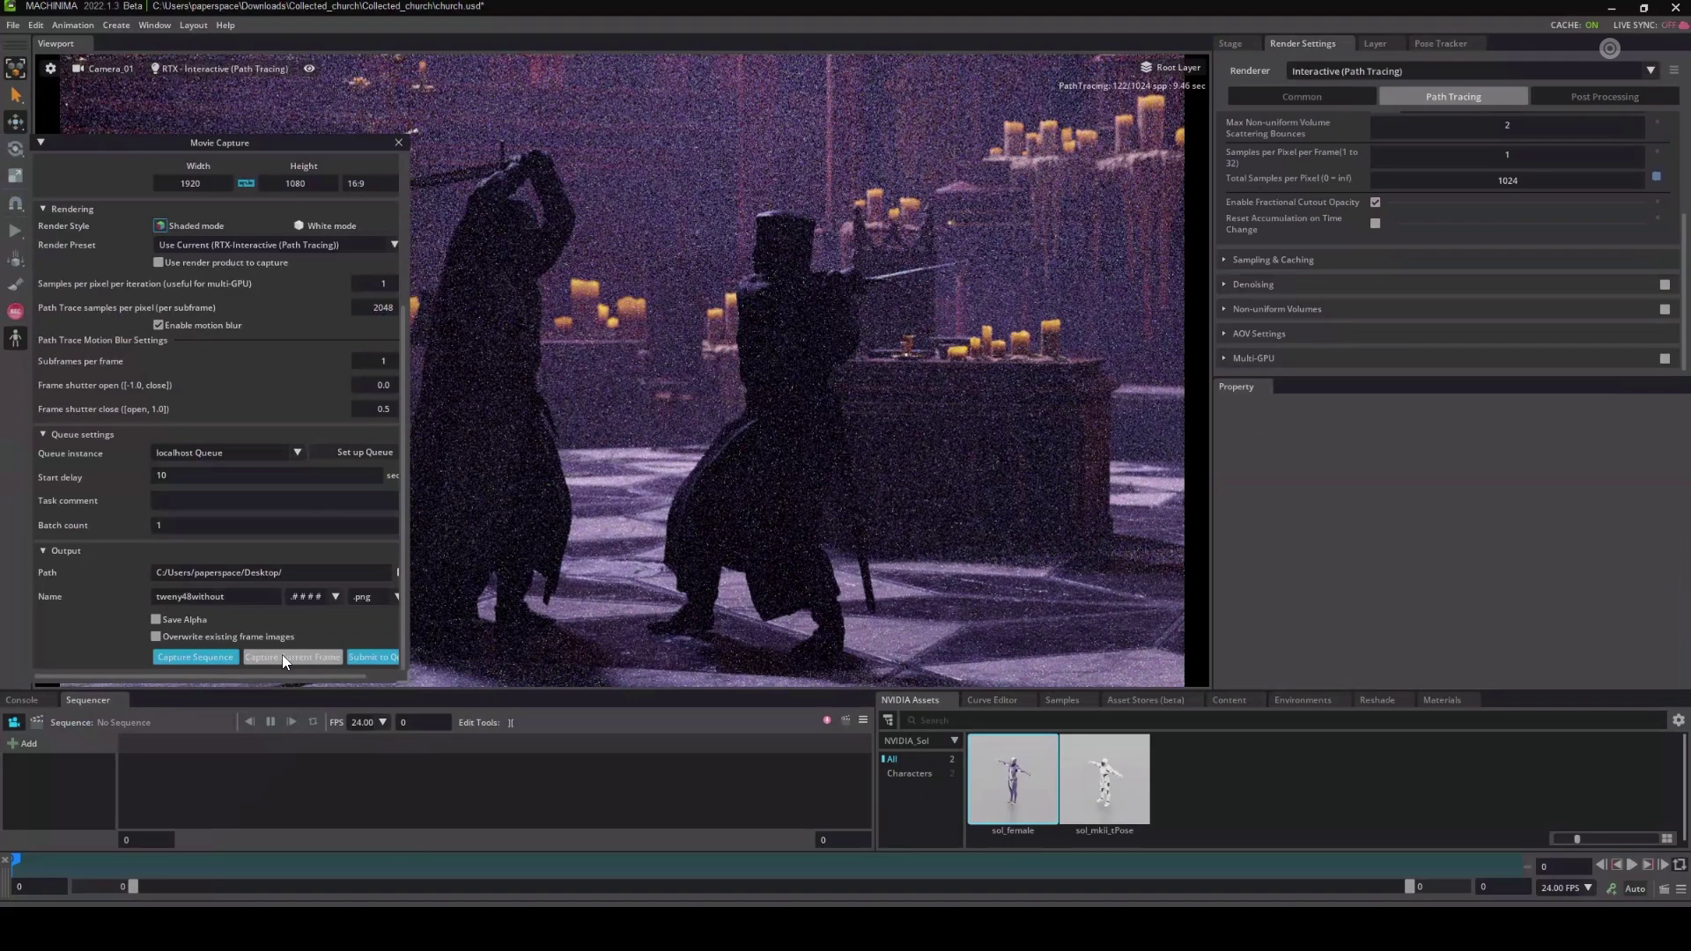
Enable Multi-GPU, rename the output tweny48with, and capture the current frame again.
{"action": "left_click", "coordinate": [1665, 359]}
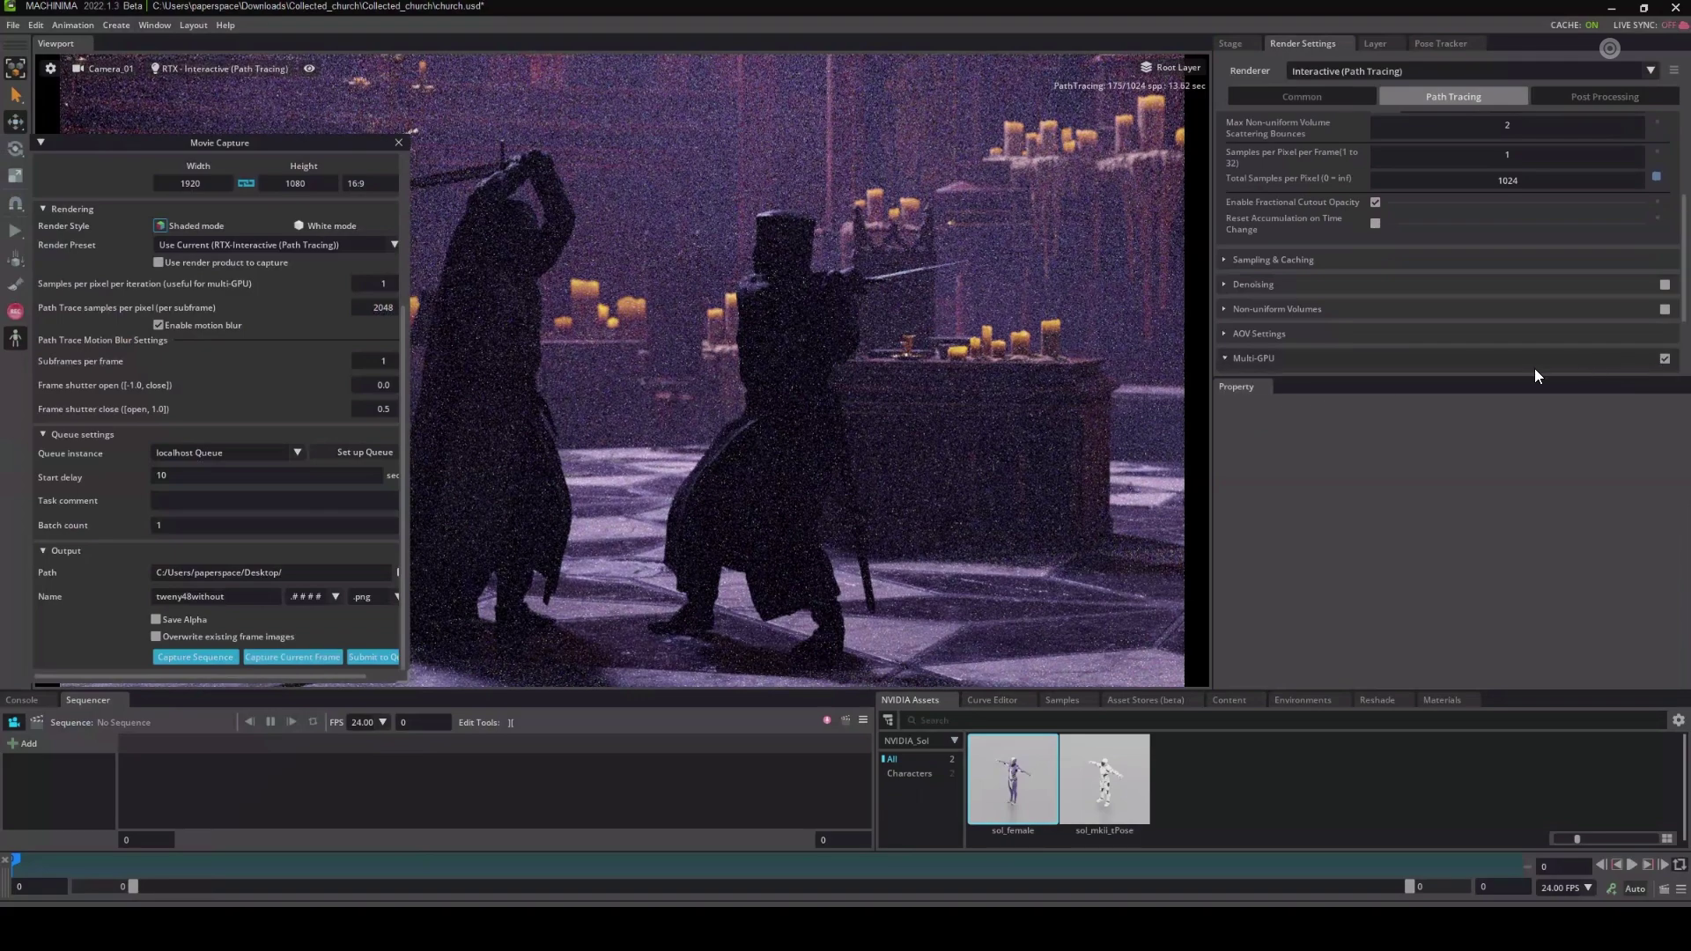
{"action": "left_click", "coordinate": [233, 601]}
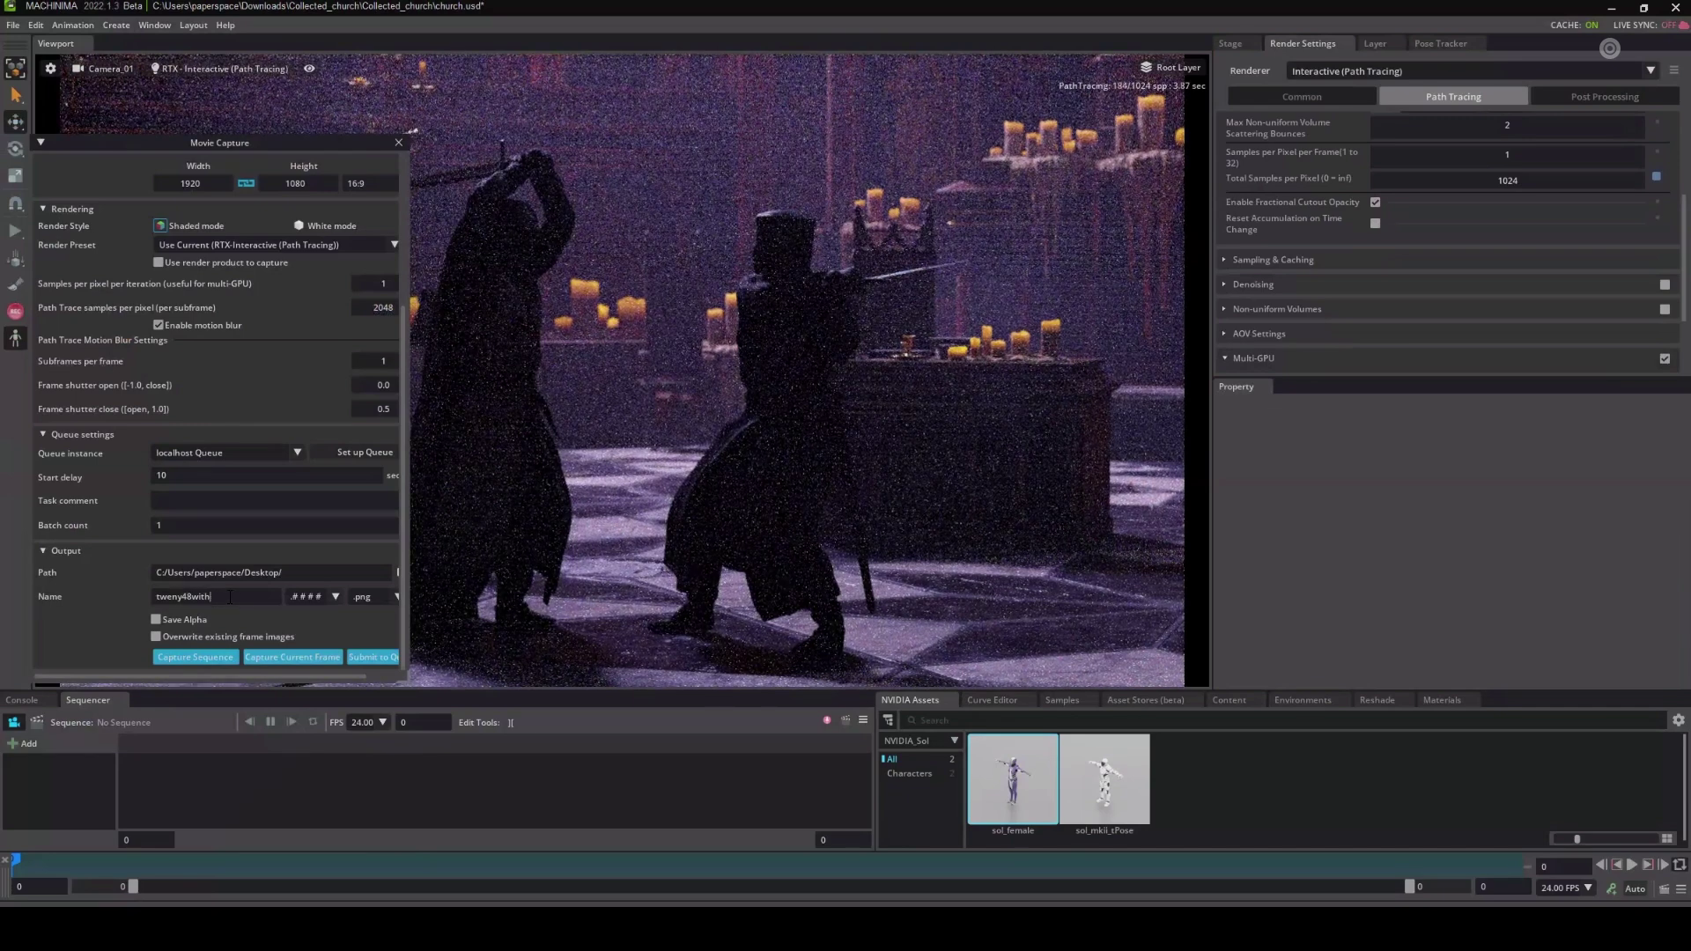
{"action": "left_click", "coordinate": [310, 657]}
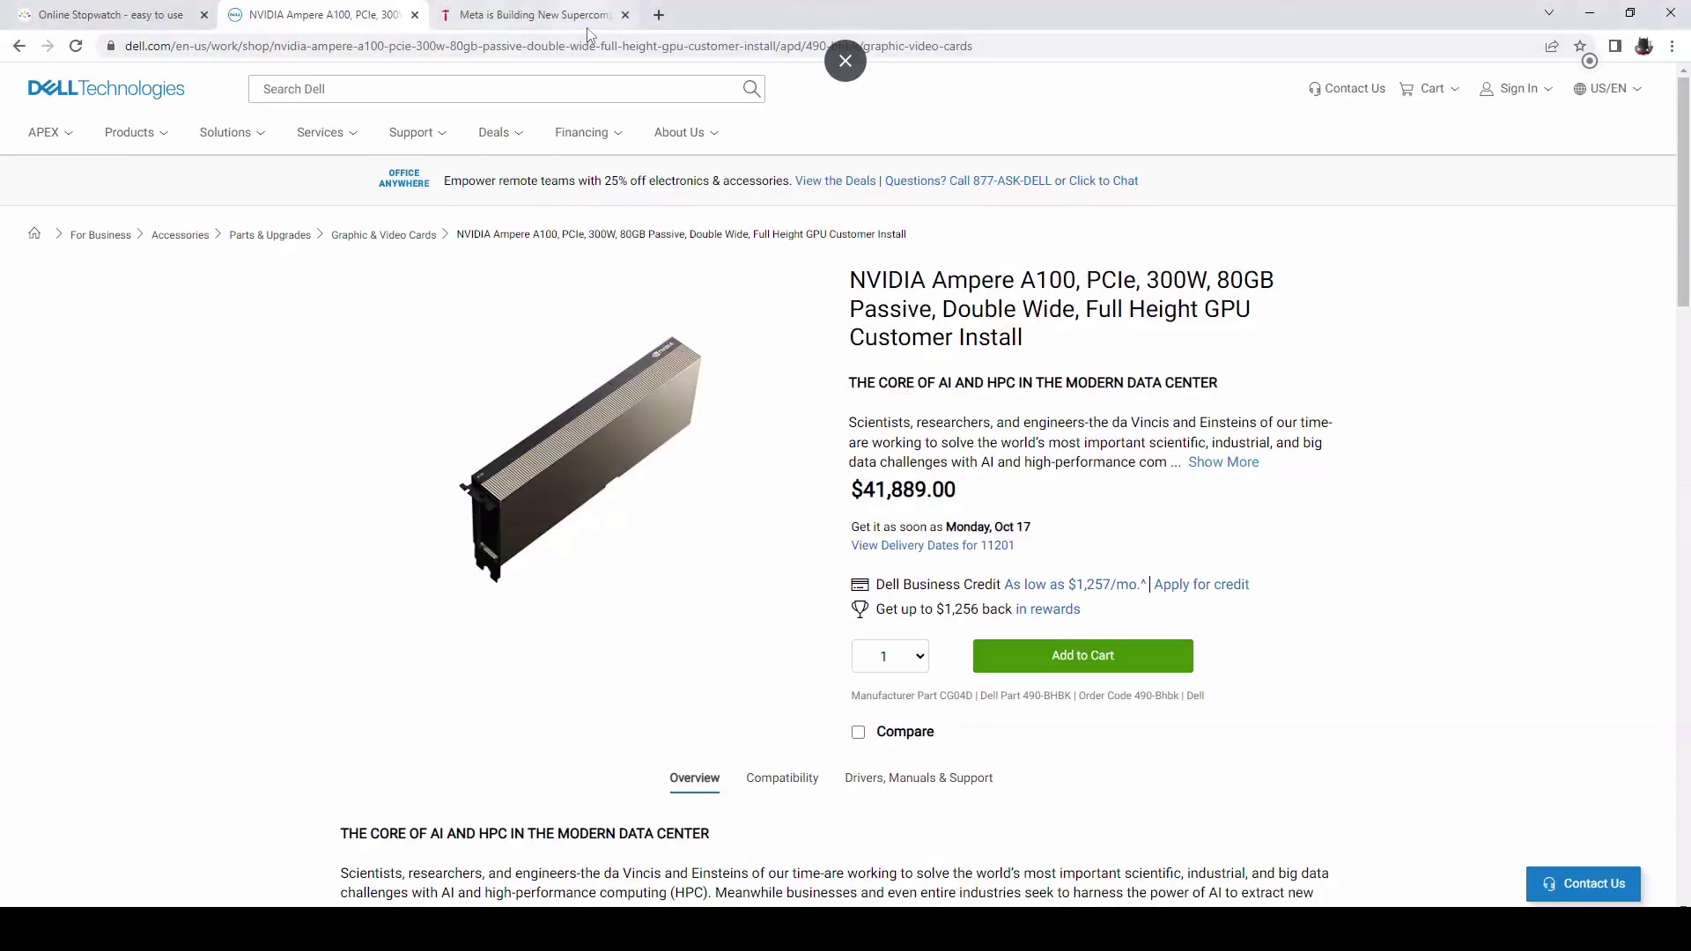
Open the Tom's Hardware Meta supercomputer article, decline its notifications, and check the Dell A100 tab.
{"action": "left_click", "coordinate": [534, 15]}
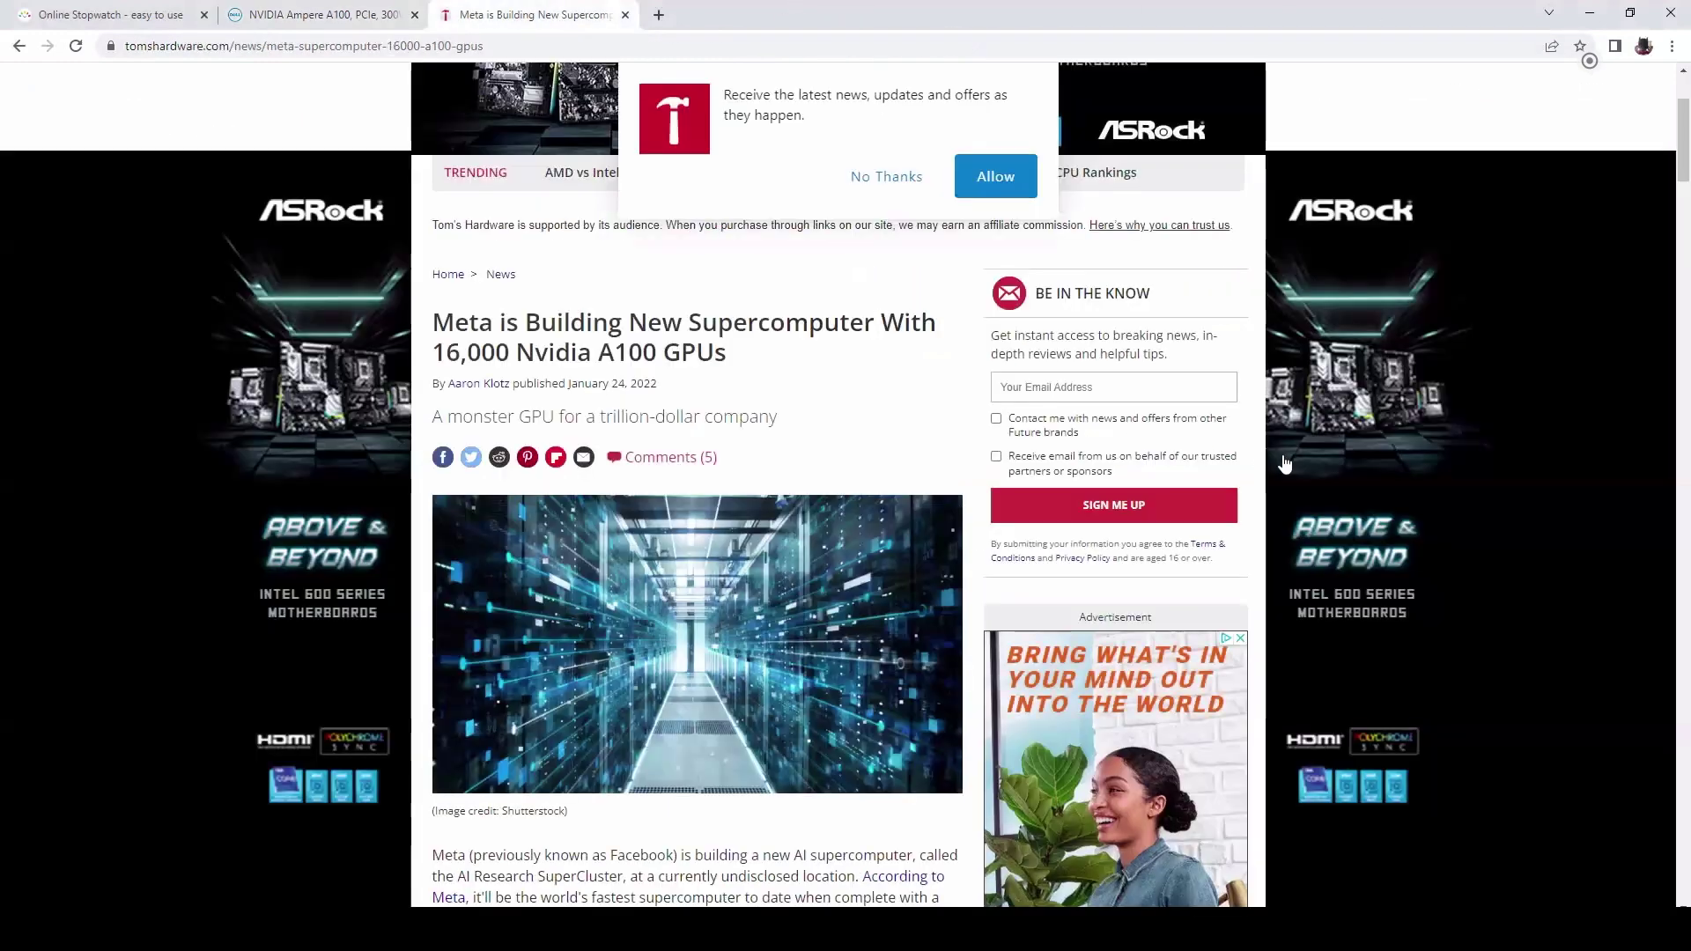
{"action": "left_click", "coordinate": [904, 185]}
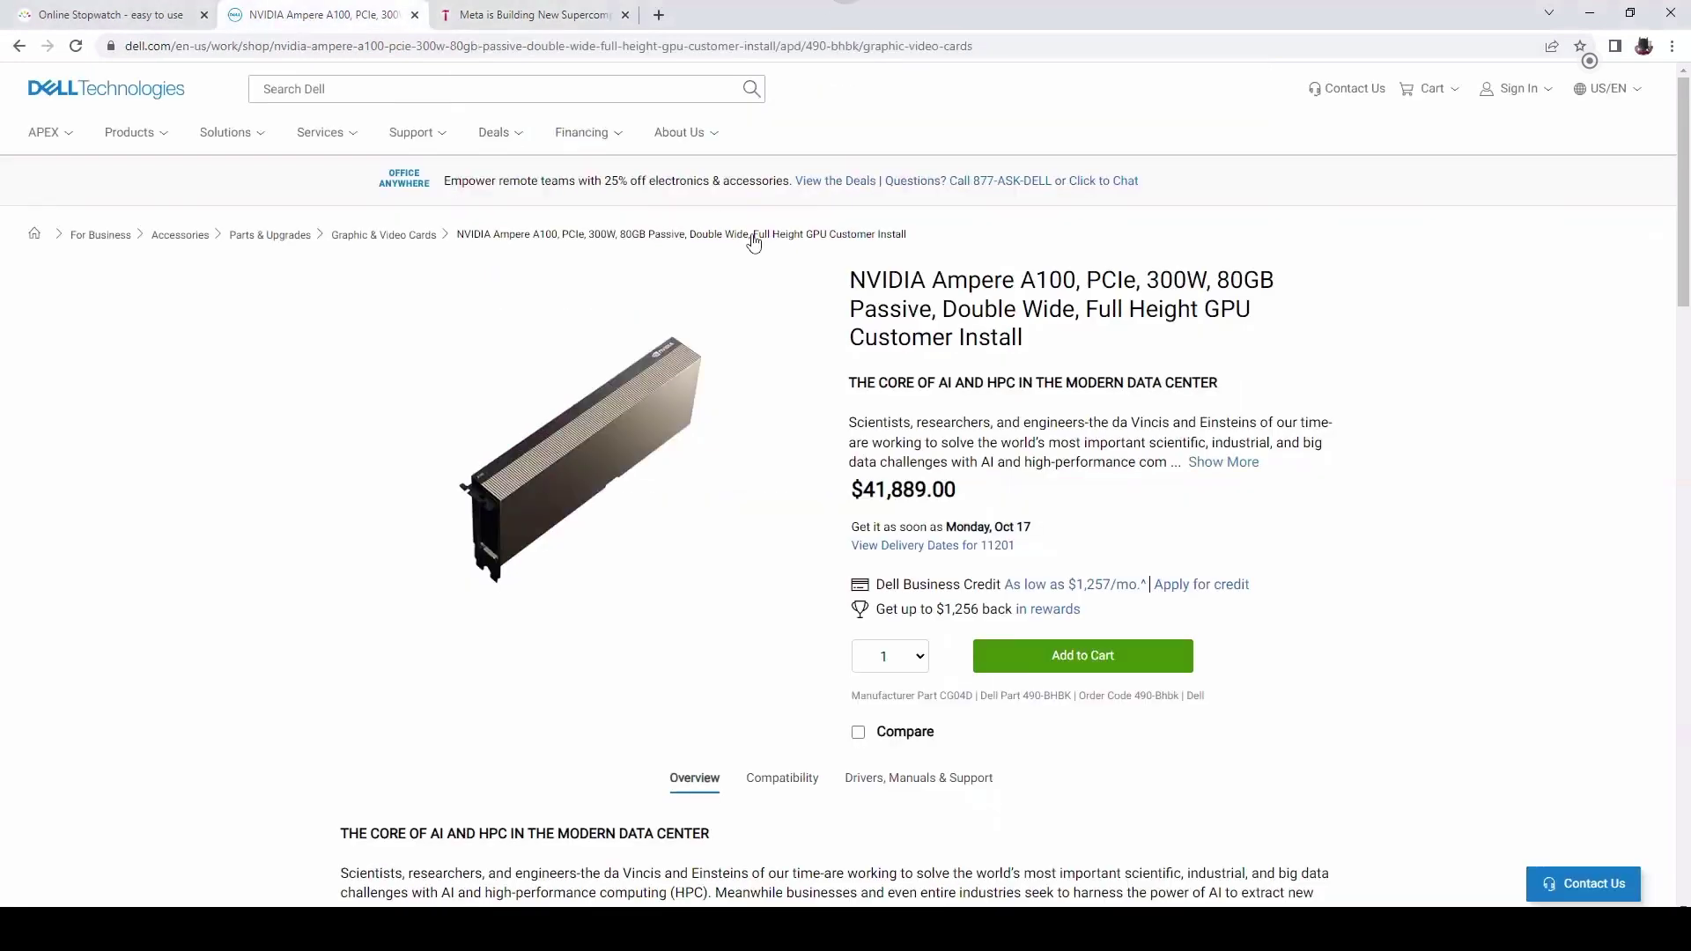
{"action": "left_click", "coordinate": [291, 15]}
{"action": "left_click", "coordinate": [529, 15]}
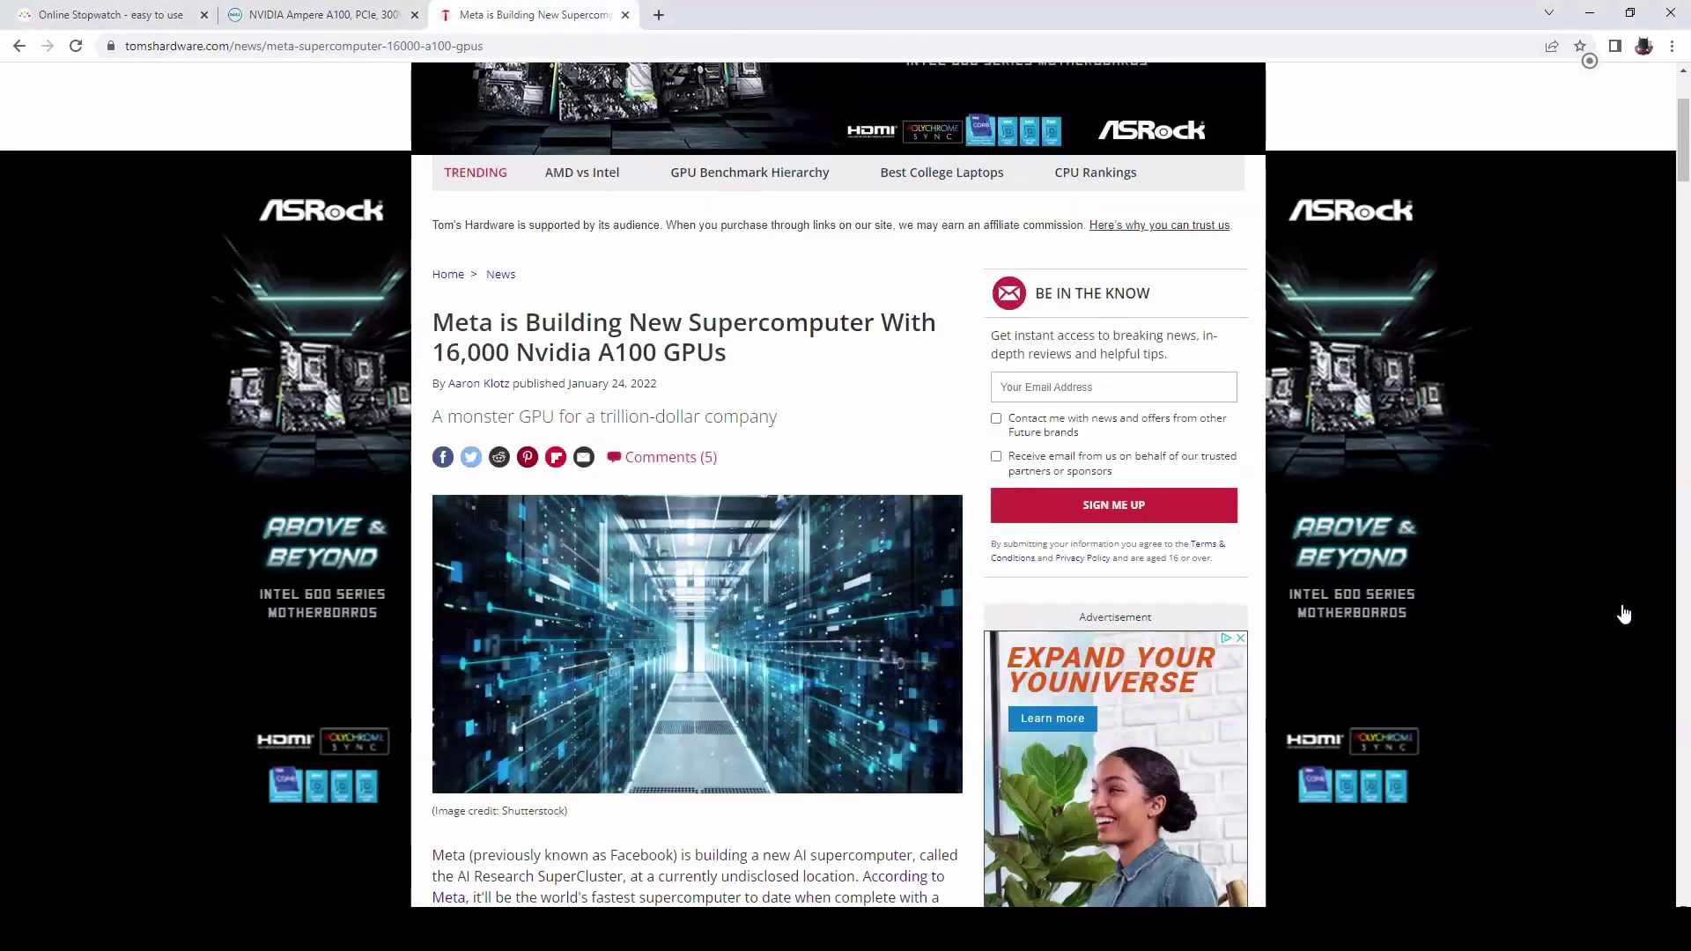